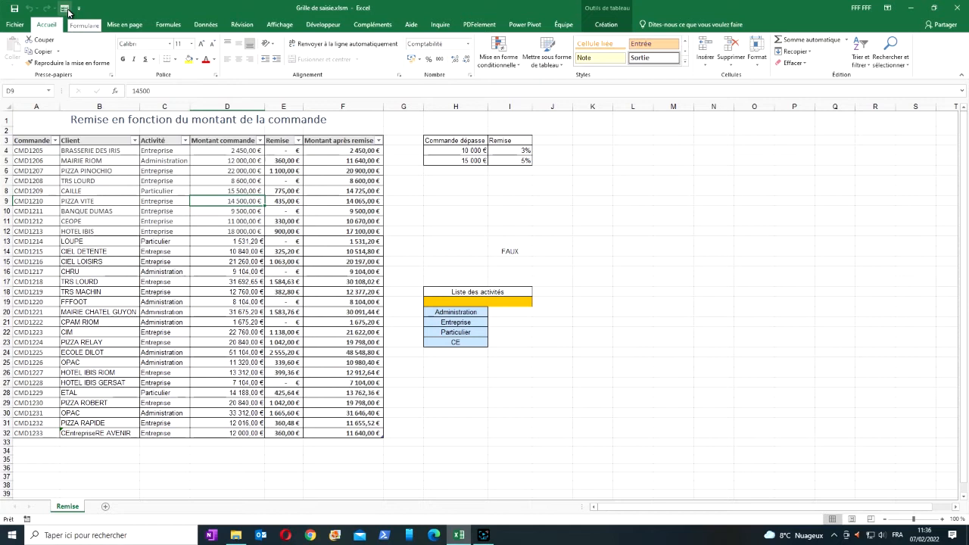
Step: Review the commands assigned to the Quick Access Toolbar in the Excel options, leaving the settings unchanged
{"action": "left_click", "coordinate": [16, 25]}
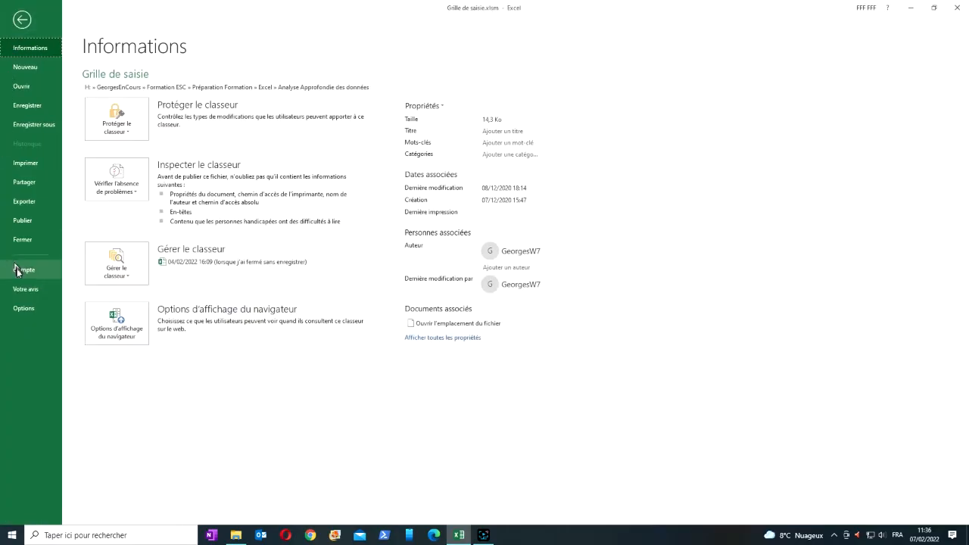
{"action": "left_click", "coordinate": [27, 308]}
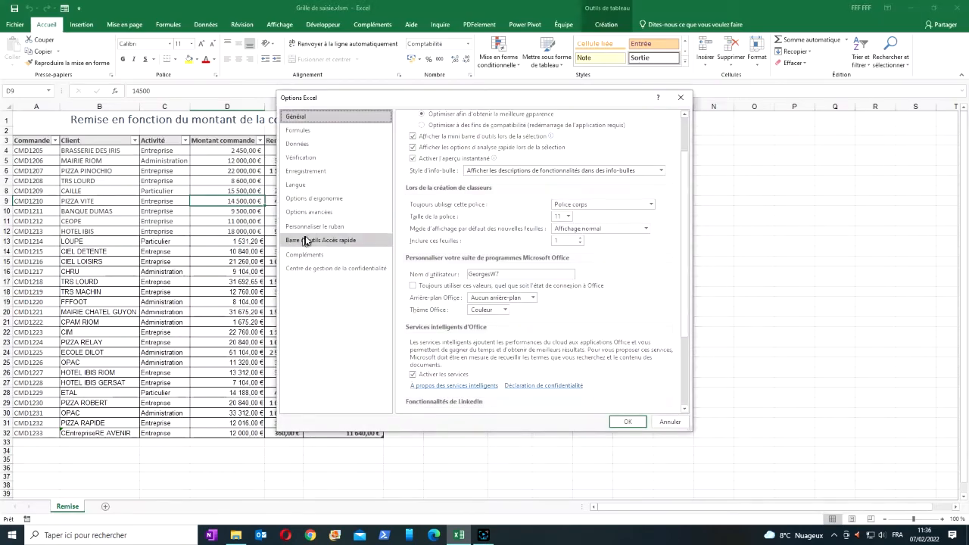
{"action": "left_click", "coordinate": [314, 242]}
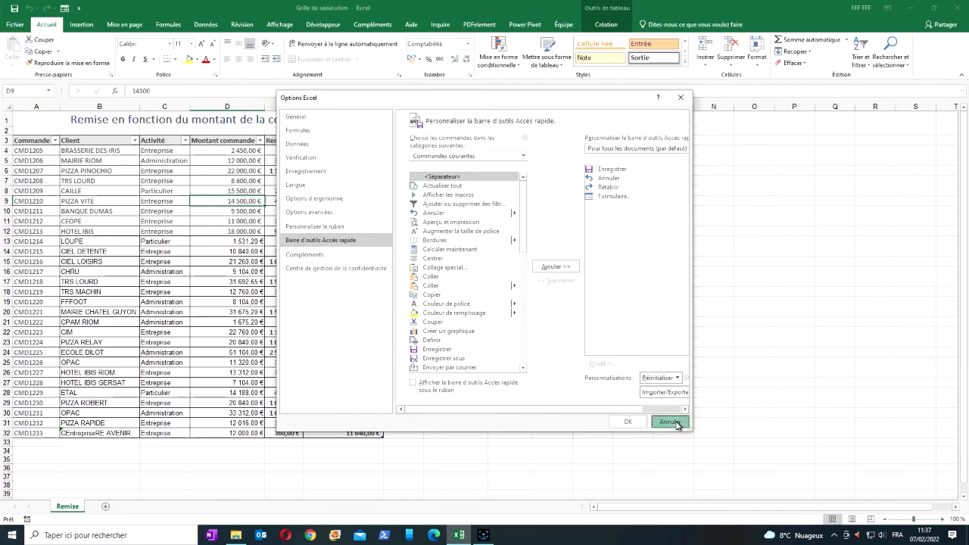
{"action": "left_click", "coordinate": [670, 422]}
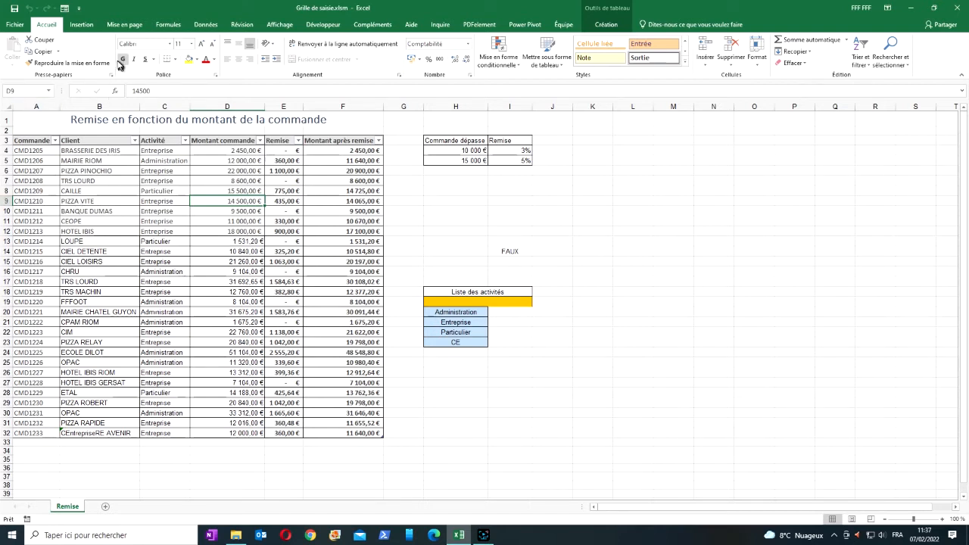
Step: Open the data form for the order table and browse its records forward and backward
{"action": "left_click", "coordinate": [66, 9]}
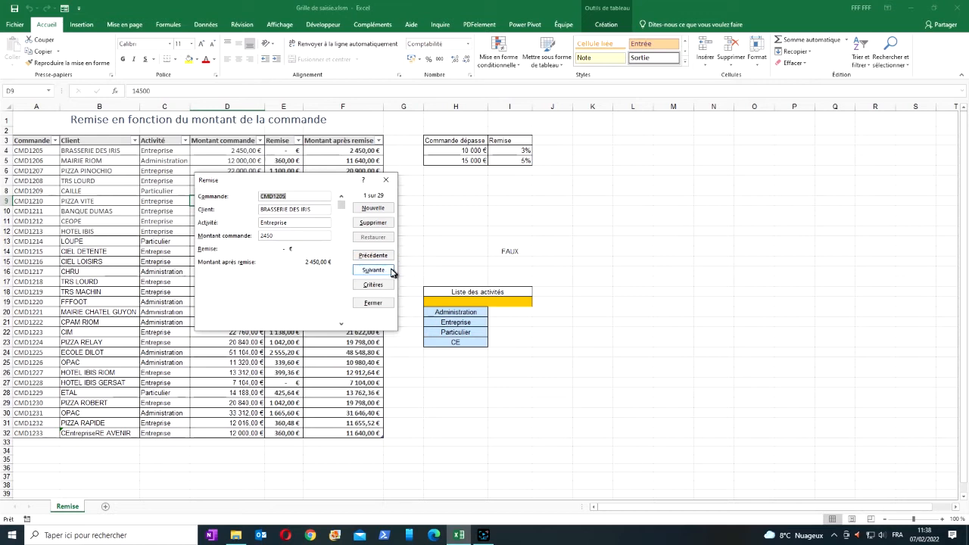
{"action": "left_click", "coordinate": [373, 270]}
{"action": "left_click", "coordinate": [373, 270]}
{"action": "left_click", "coordinate": [374, 271]}
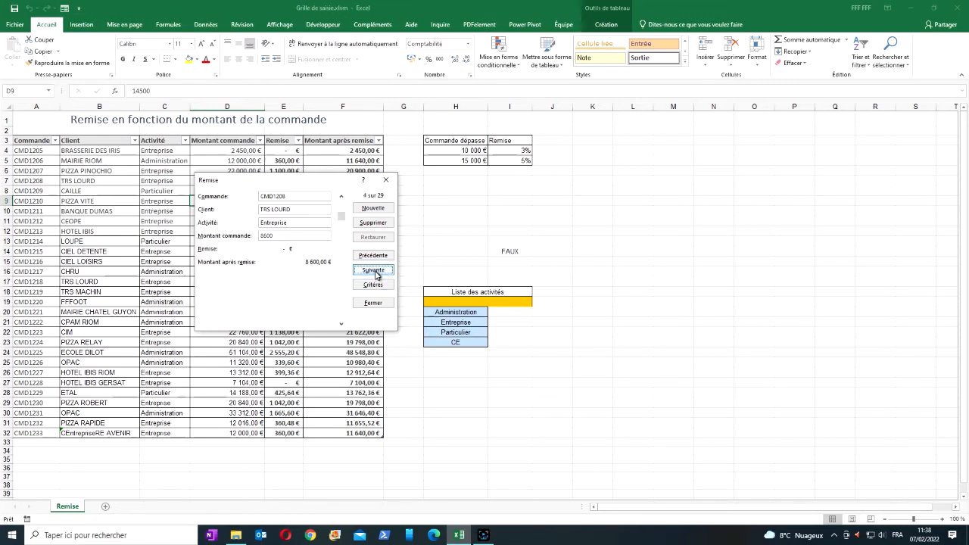
{"action": "left_click", "coordinate": [374, 271]}
{"action": "left_click", "coordinate": [372, 256]}
{"action": "left_click", "coordinate": [371, 257]}
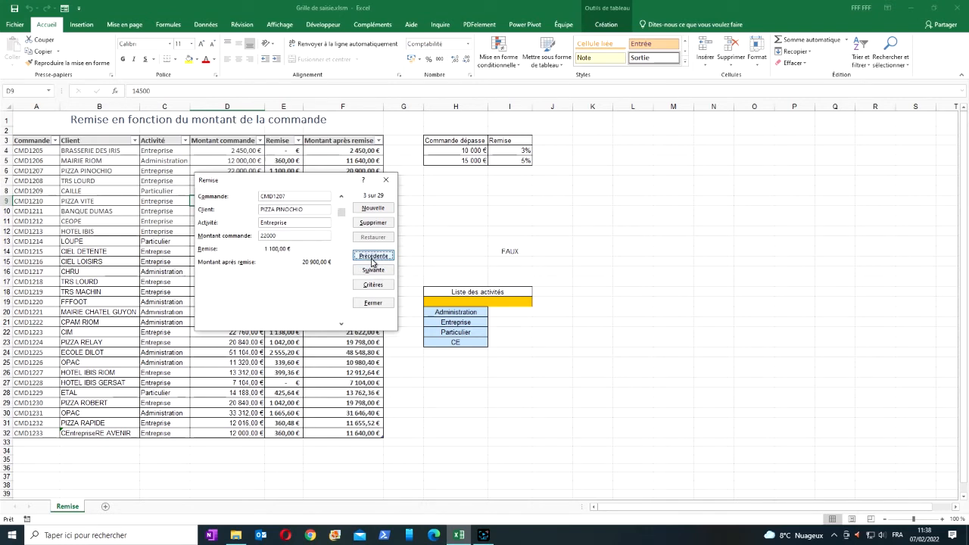
{"action": "left_click", "coordinate": [372, 258]}
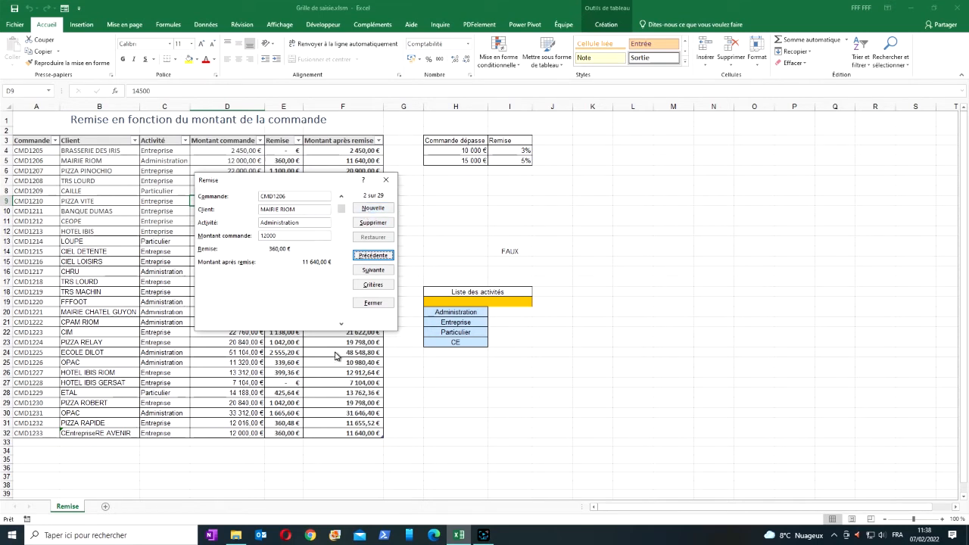
Step: Filter the form's records with the Activité criterion Entreprise and browse through the matching orders
{"action": "left_click", "coordinate": [373, 285]}
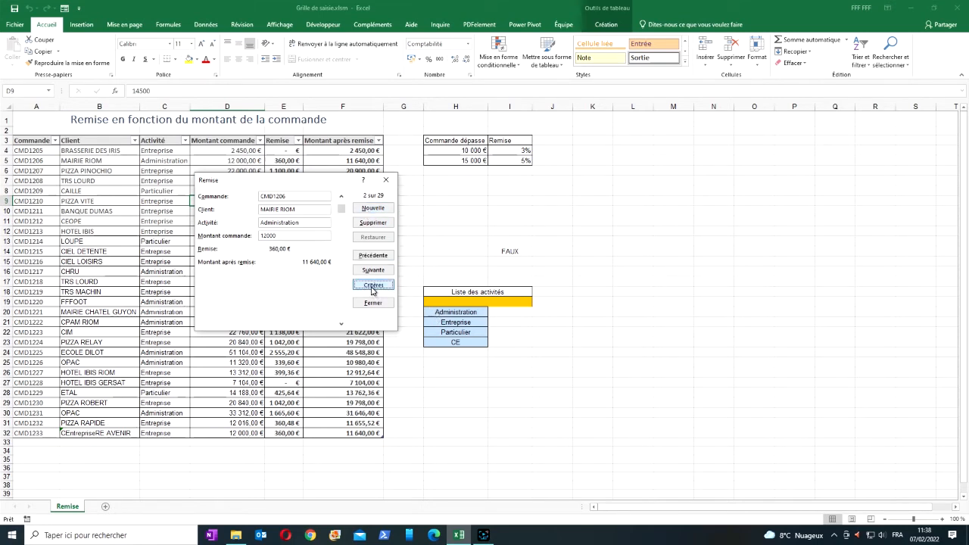
{"action": "left_click", "coordinate": [297, 225]}
{"action": "type", "text": "Entreprise"}
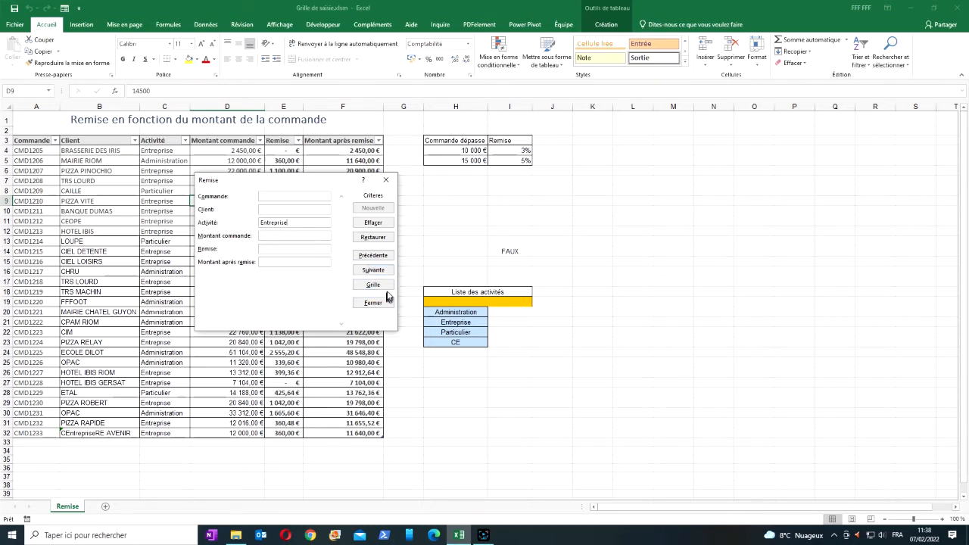
{"action": "left_click", "coordinate": [371, 273]}
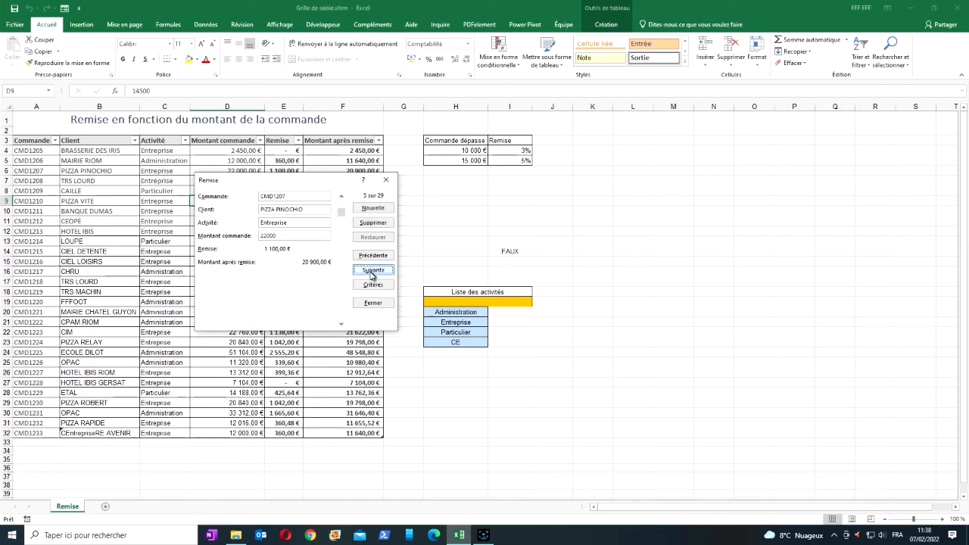
{"action": "left_click", "coordinate": [372, 271]}
{"action": "left_click", "coordinate": [372, 271]}
{"action": "left_click", "coordinate": [371, 271]}
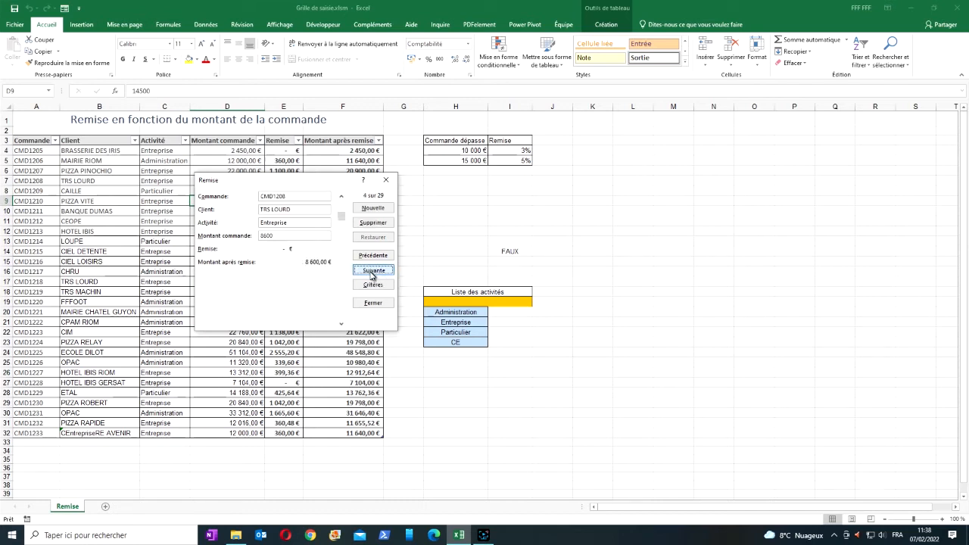
{"action": "left_click", "coordinate": [372, 271]}
{"action": "left_click", "coordinate": [371, 271]}
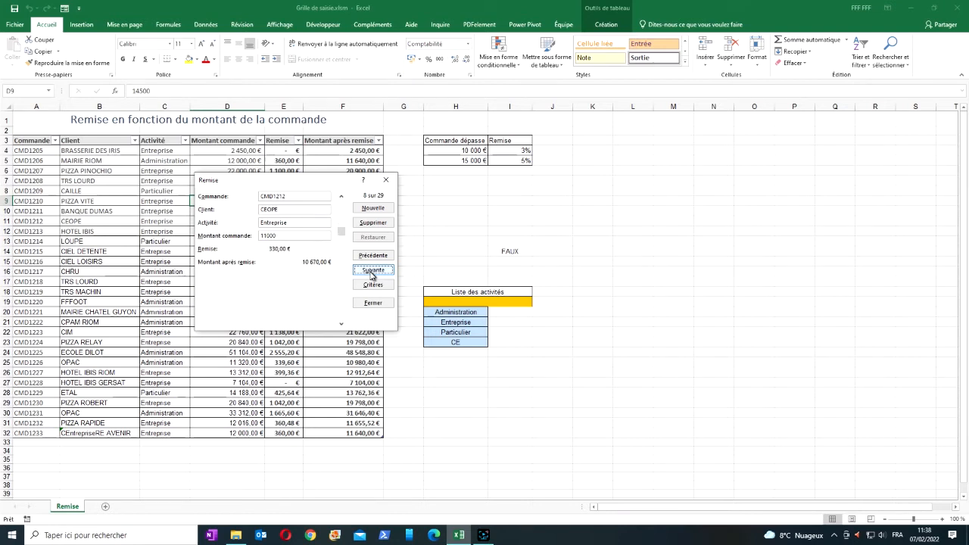
{"action": "left_click", "coordinate": [371, 273]}
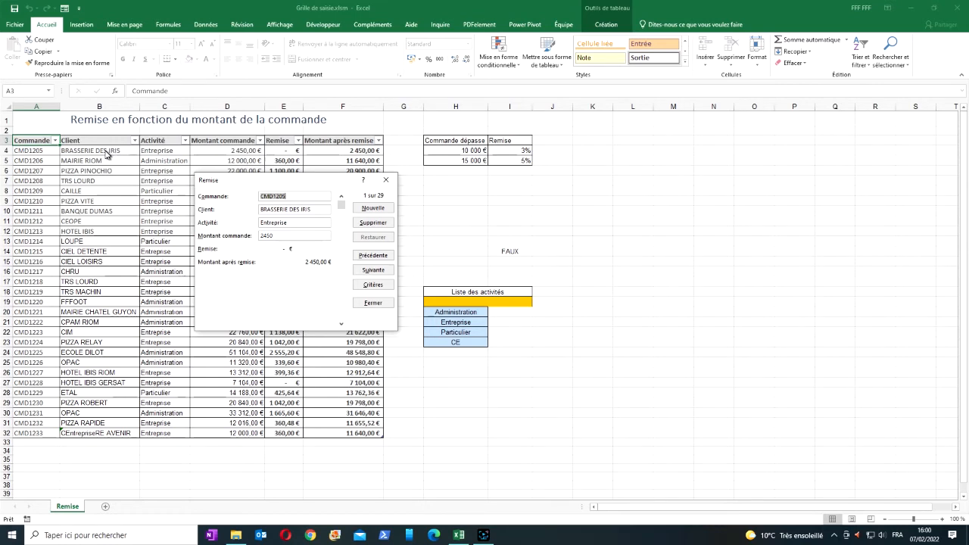
Step: Close the form and apply Personnalisé data validation with =EXACT(B4;MAJUSCULE(B4)) to the client names in B4:B32
{"action": "left_click", "coordinate": [373, 303]}
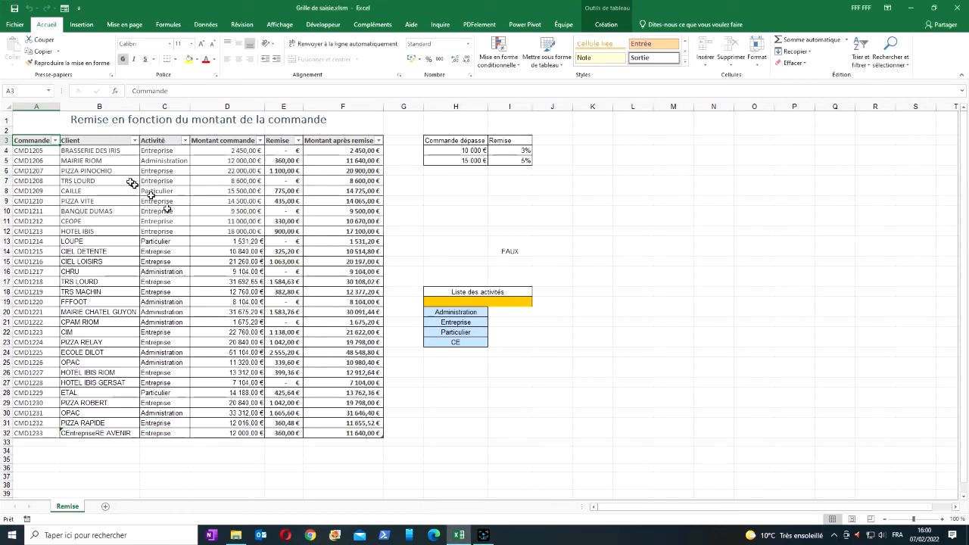
{"action": "left_click_drag", "start_coordinate": [99, 151], "coordinate": [96, 432]}
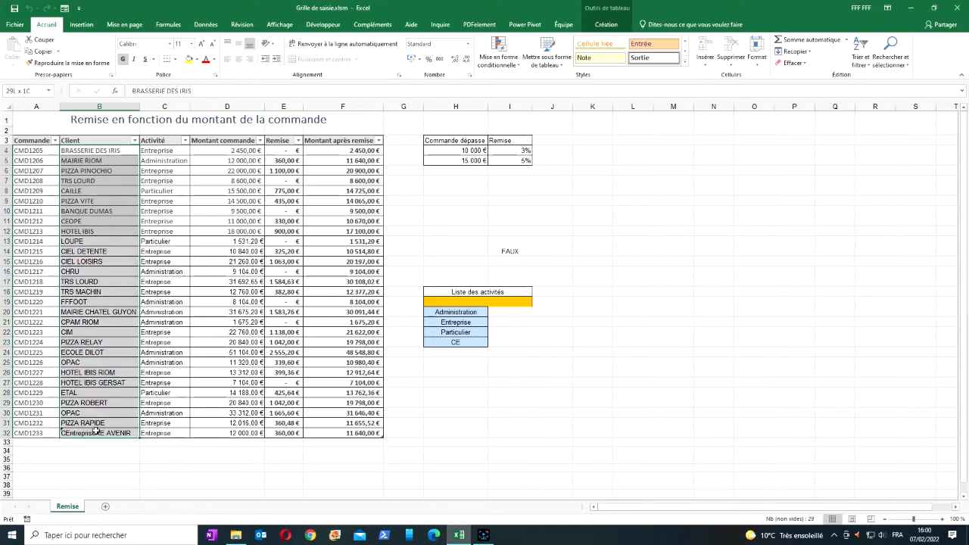
{"action": "left_click_drag", "start_coordinate": [96, 431], "coordinate": [96, 431]}
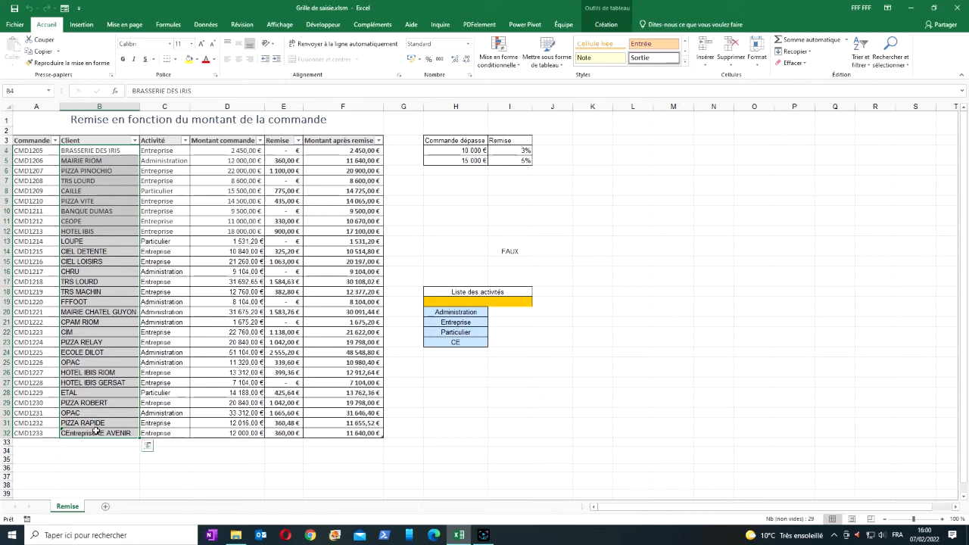
{"action": "left_click", "coordinate": [215, 27]}
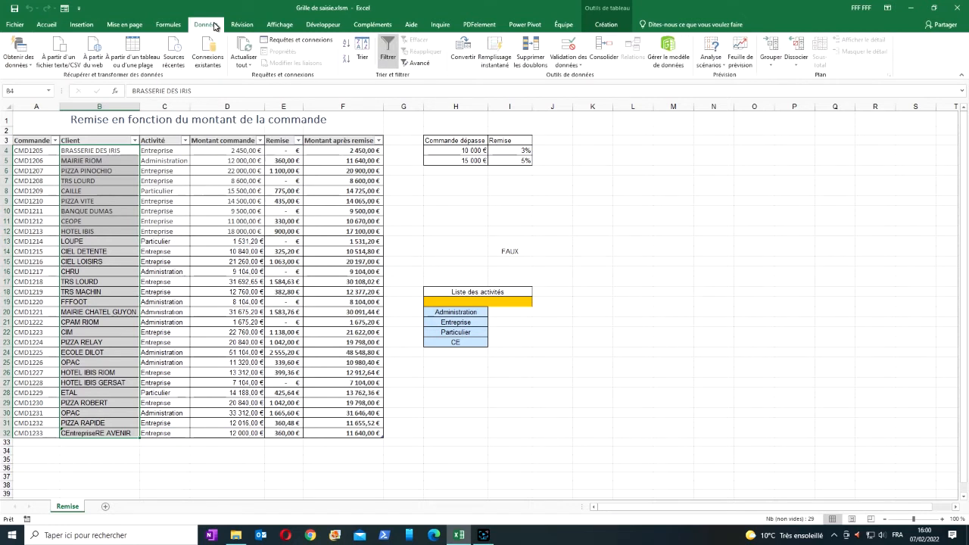
{"action": "left_click", "coordinate": [570, 60]}
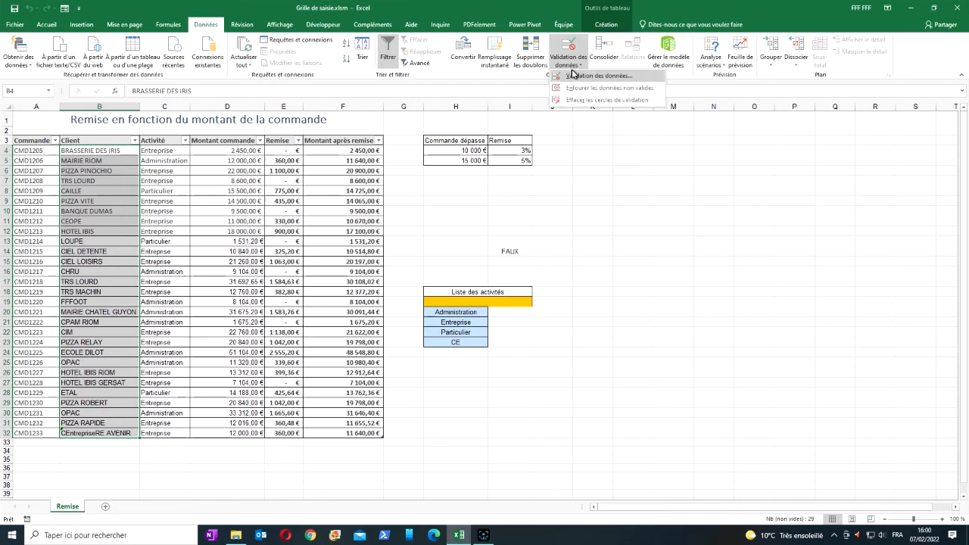
{"action": "left_click", "coordinate": [573, 74]}
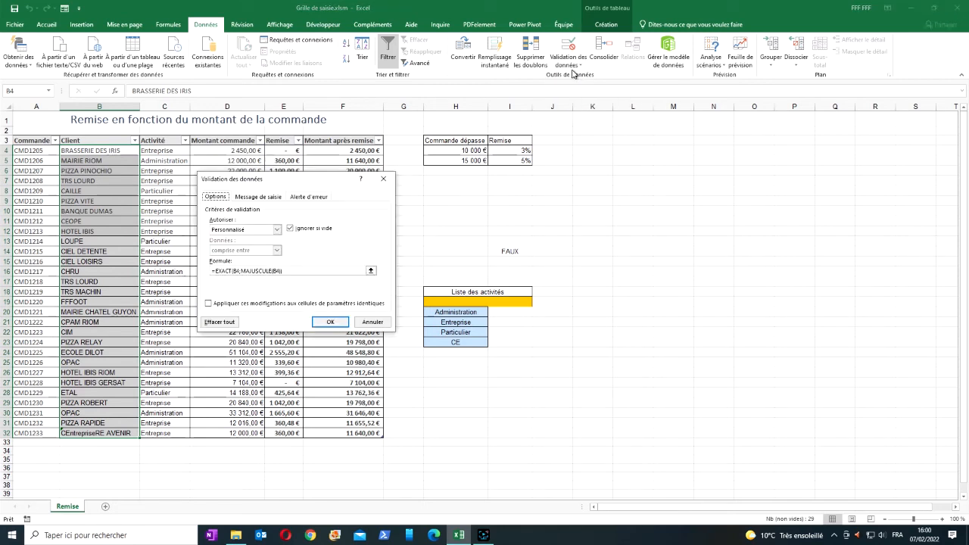
{"action": "left_click", "coordinate": [277, 230]}
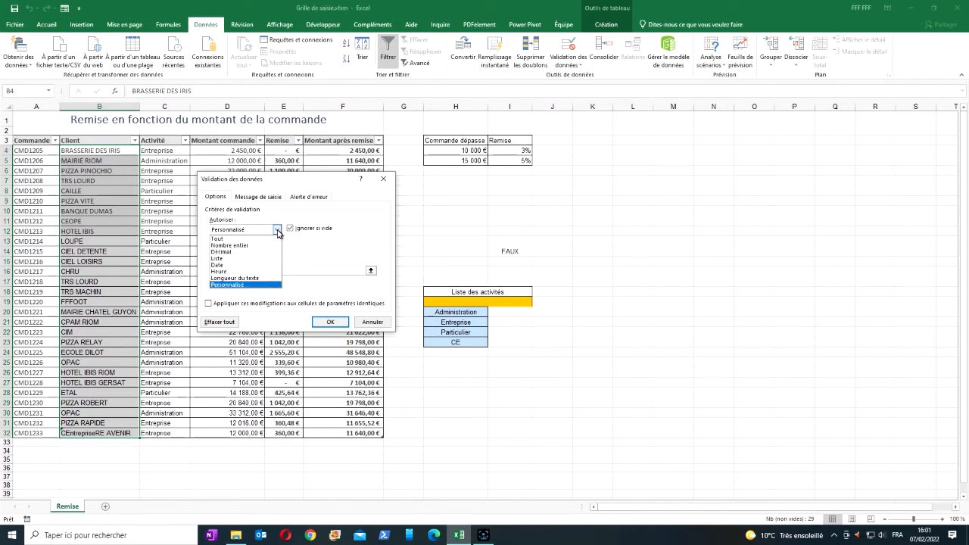
{"action": "left_click", "coordinate": [256, 294]}
{"action": "left_click", "coordinate": [277, 230]}
{"action": "left_click", "coordinate": [252, 285]}
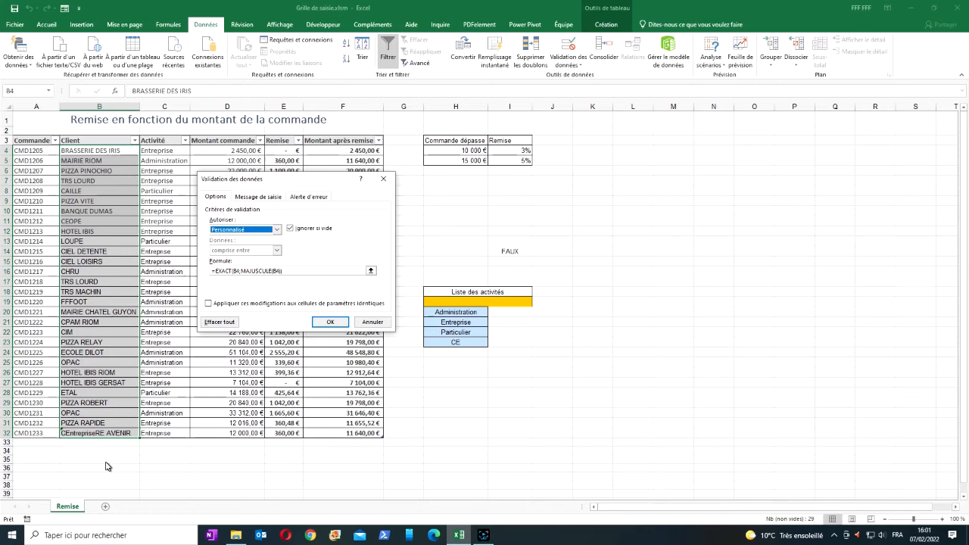
{"action": "left_click", "coordinate": [332, 322]}
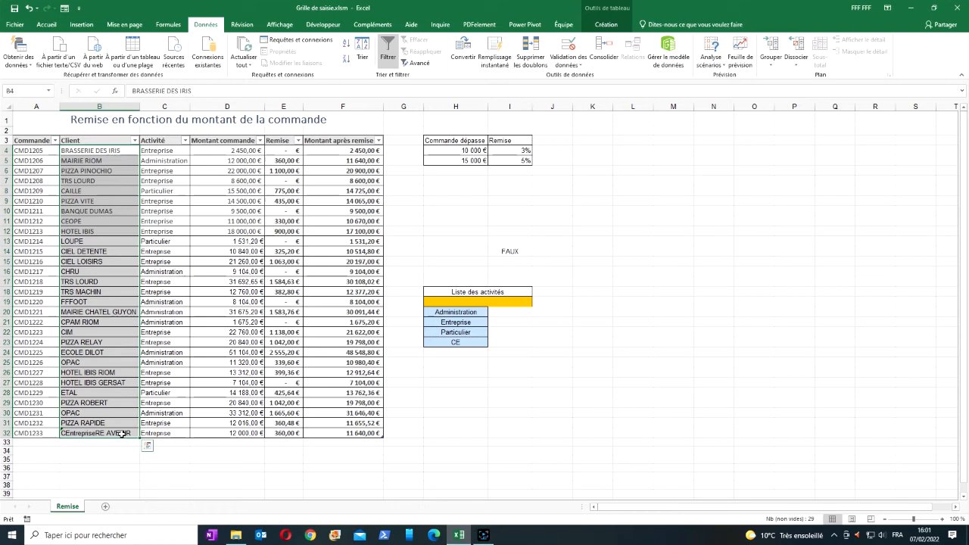
Step: Examine the error-checking options for the last client name in B32
{"action": "left_click", "coordinate": [75, 432]}
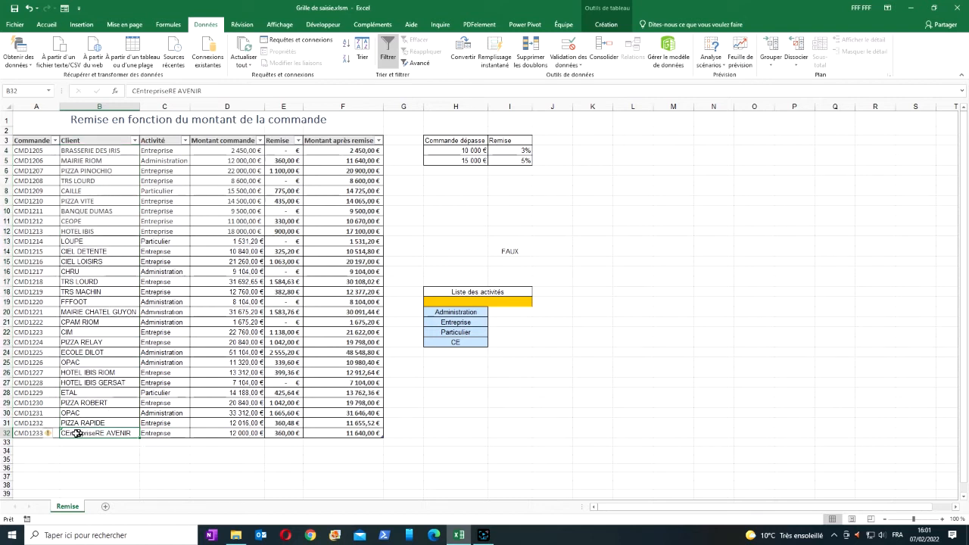
{"action": "left_click", "coordinate": [47, 434]}
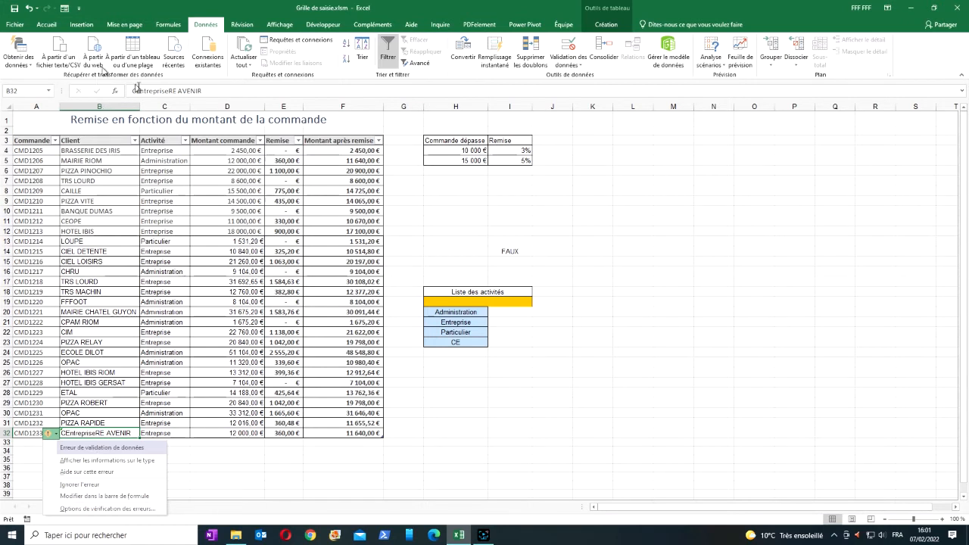
Step: Try to open the data form from the empty cell K11, outside the order table
{"action": "left_click", "coordinate": [613, 221]}
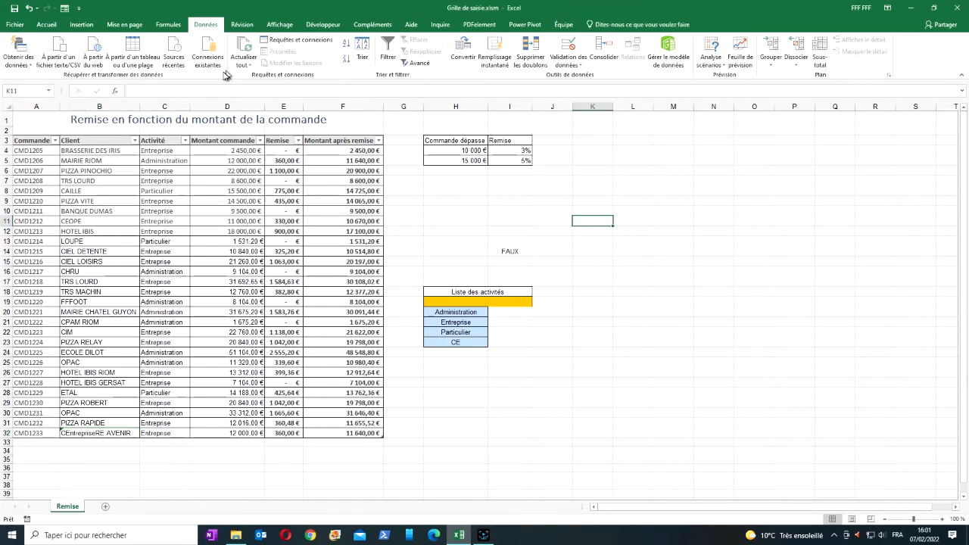
{"action": "left_click", "coordinate": [65, 10]}
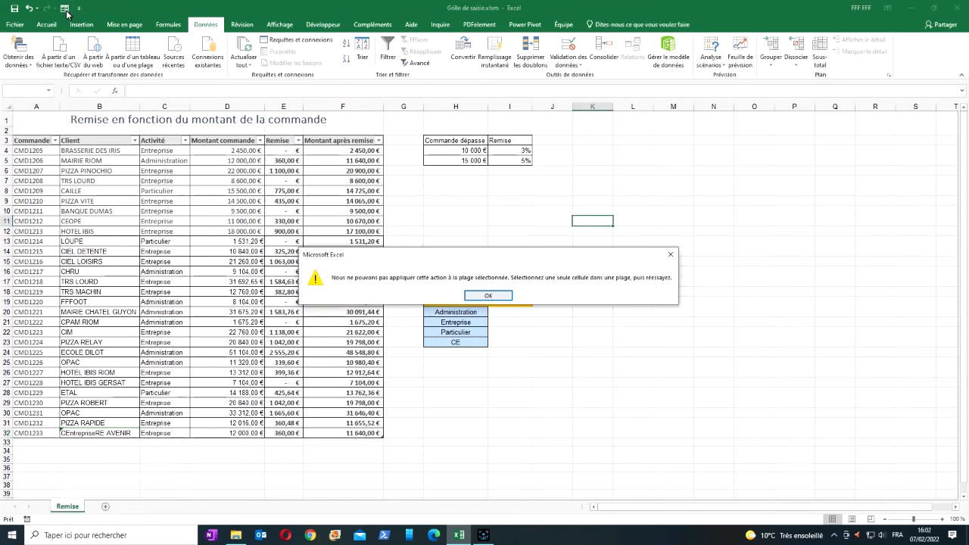
{"action": "left_click", "coordinate": [488, 295]}
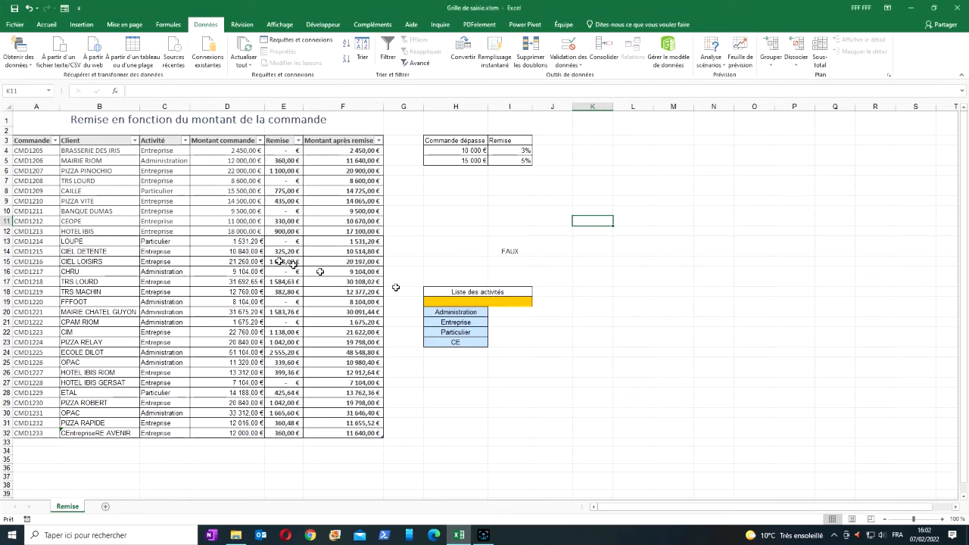
Step: Open the data form from the table's first record in row 4 and browse forward through several orders
{"action": "left_click", "coordinate": [30, 149]}
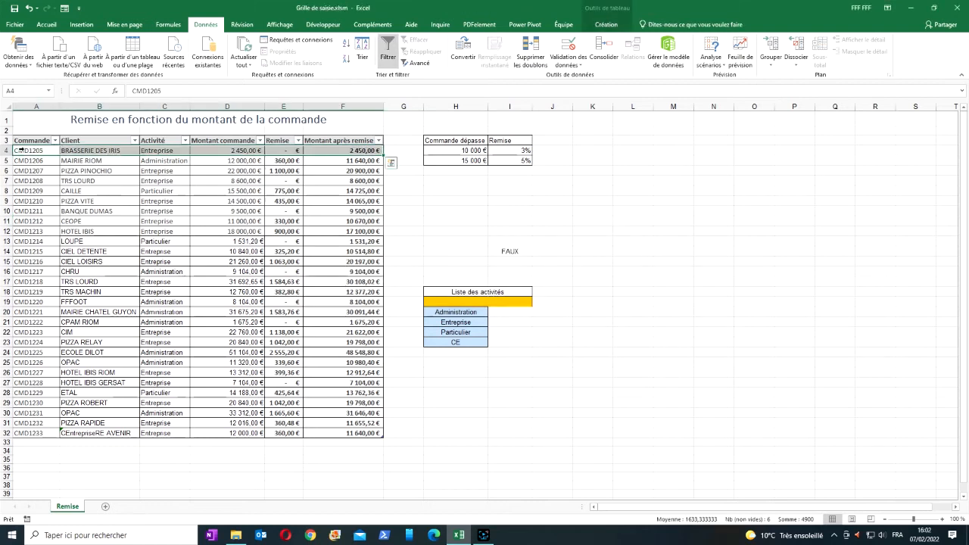
{"action": "left_click", "coordinate": [65, 10]}
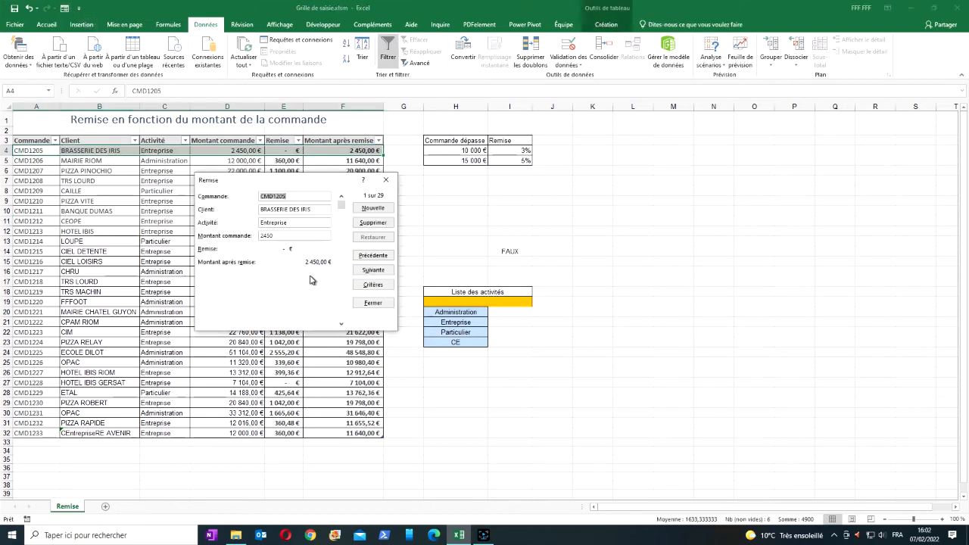
{"action": "left_click", "coordinate": [371, 274]}
{"action": "left_click", "coordinate": [371, 273]}
{"action": "left_click", "coordinate": [371, 274]}
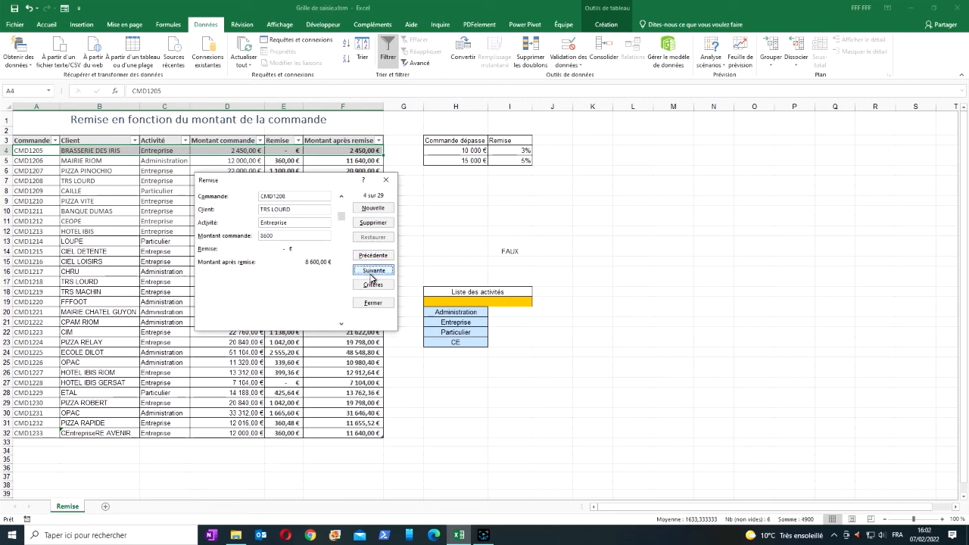
{"action": "left_click", "coordinate": [371, 274]}
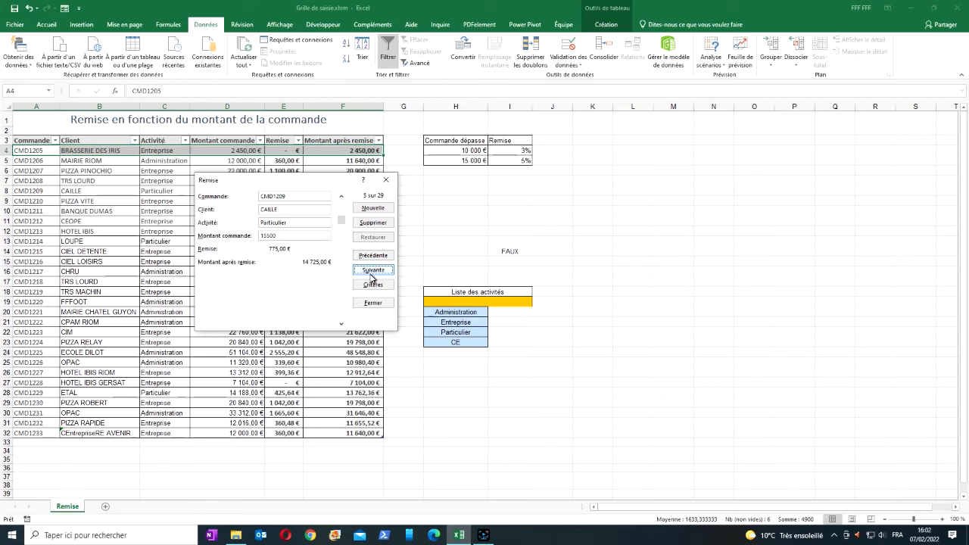
Step: Try to add a record with its order number, client pIZZA HU, activity eNTREPRISE and amount 500, cancelling the rejected entry
{"action": "left_click", "coordinate": [369, 209]}
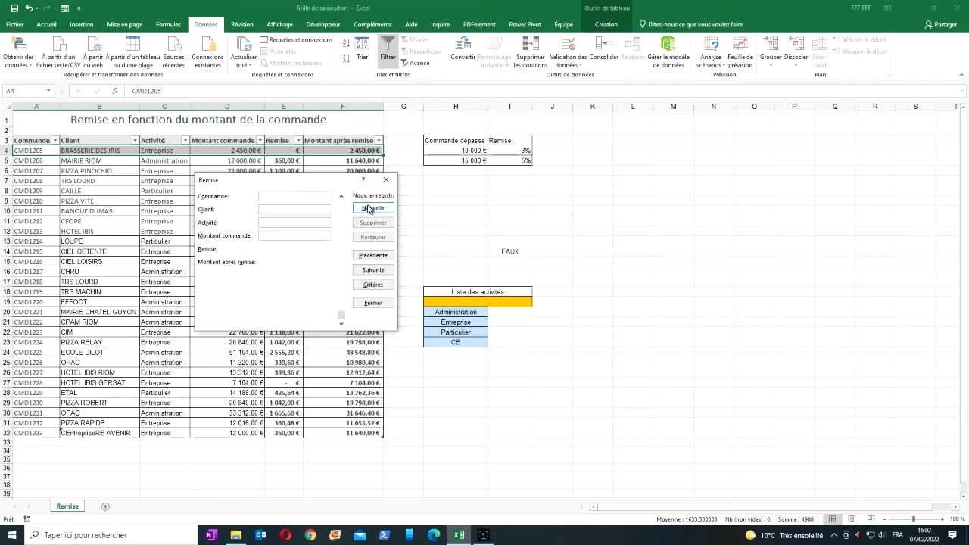
{"action": "type", "text": "CMD1234"}
{"action": "left_click", "coordinate": [309, 211]}
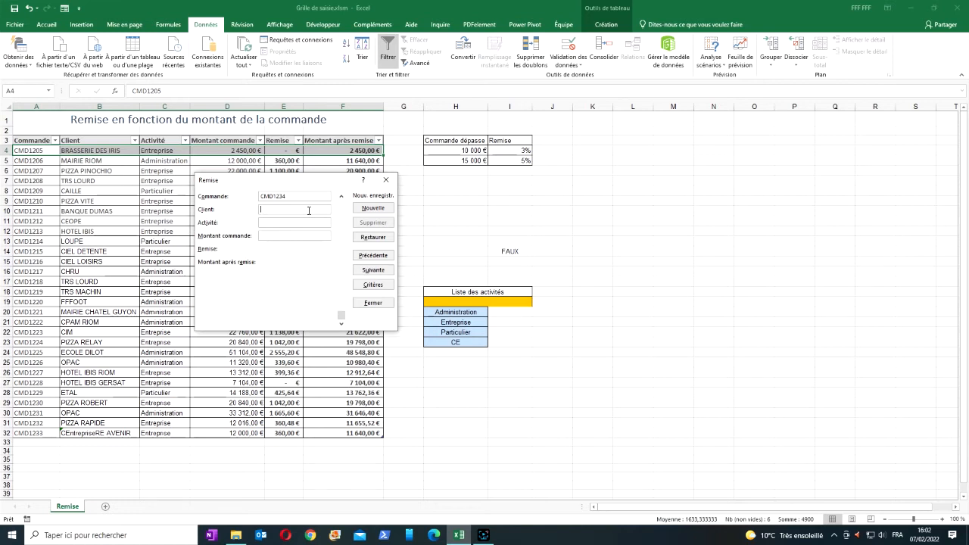
{"action": "type", "text": "PIZZA HU"}
{"action": "left_click", "coordinate": [296, 221]}
{"action": "type", "text": "eNTREPRISE"}
{"action": "left_click", "coordinate": [373, 303]}
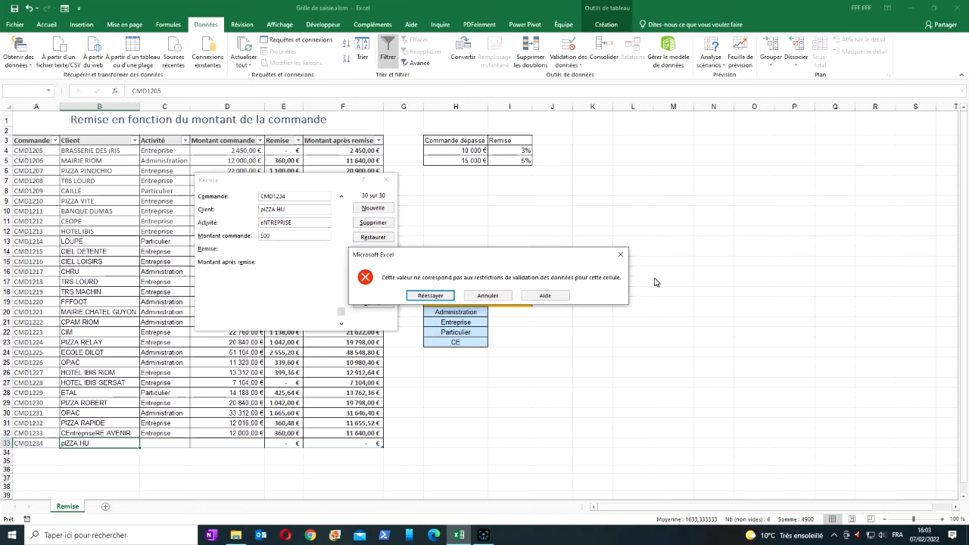
{"action": "left_click", "coordinate": [488, 296]}
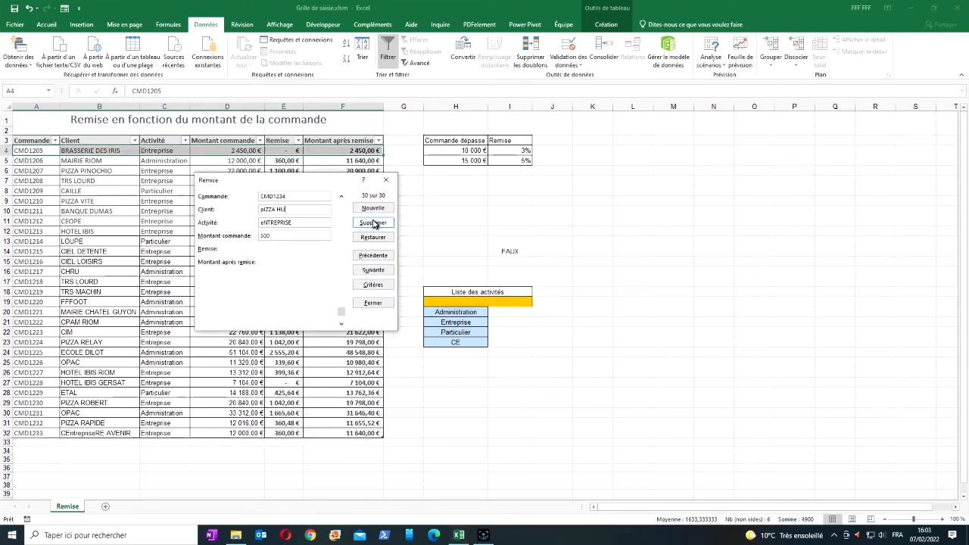
Step: Correct the new record's client to PIZZA HU, close the form and examine the AutoCorrect options for the table's expansion
{"action": "left_click", "coordinate": [261, 210]}
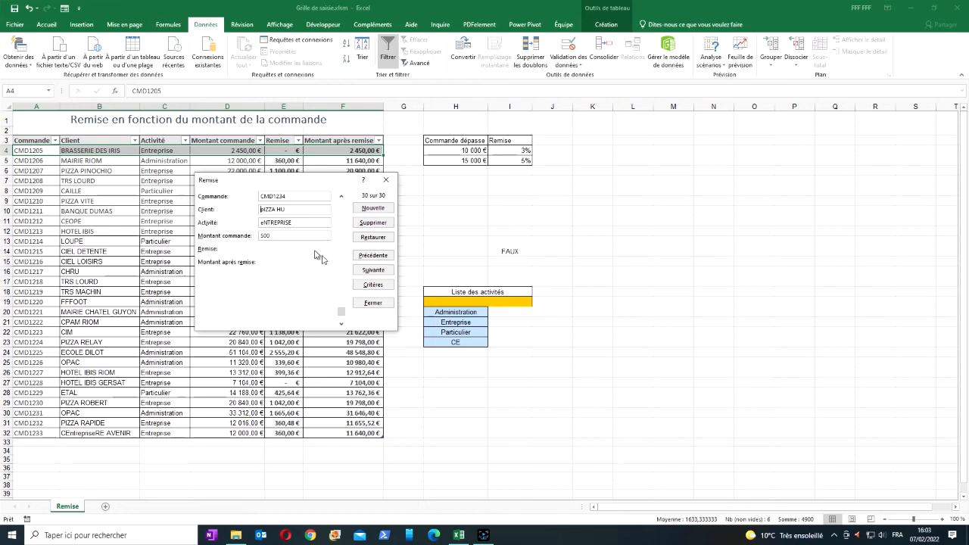
{"action": "left_click", "coordinate": [373, 302]}
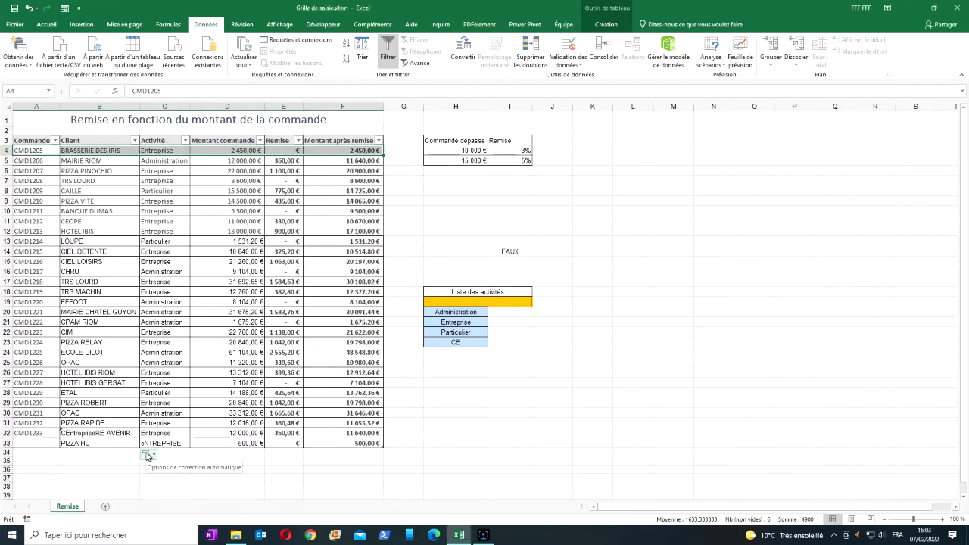
{"action": "left_click", "coordinate": [155, 456]}
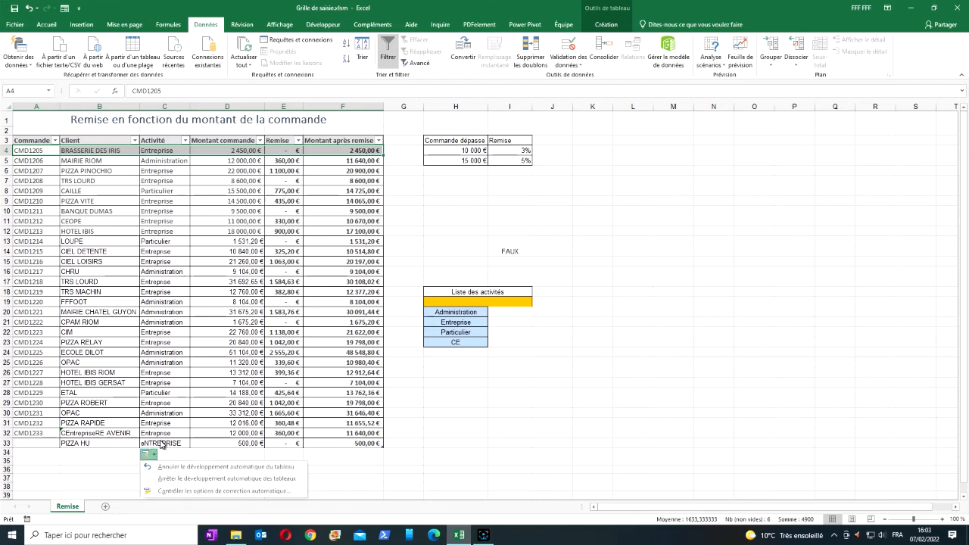
{"action": "scroll", "coordinate": [160, 440], "scroll_direction": "down", "scroll_amount": 1}
{"action": "scroll", "coordinate": [159, 439], "scroll_direction": "down", "scroll_amount": 1}
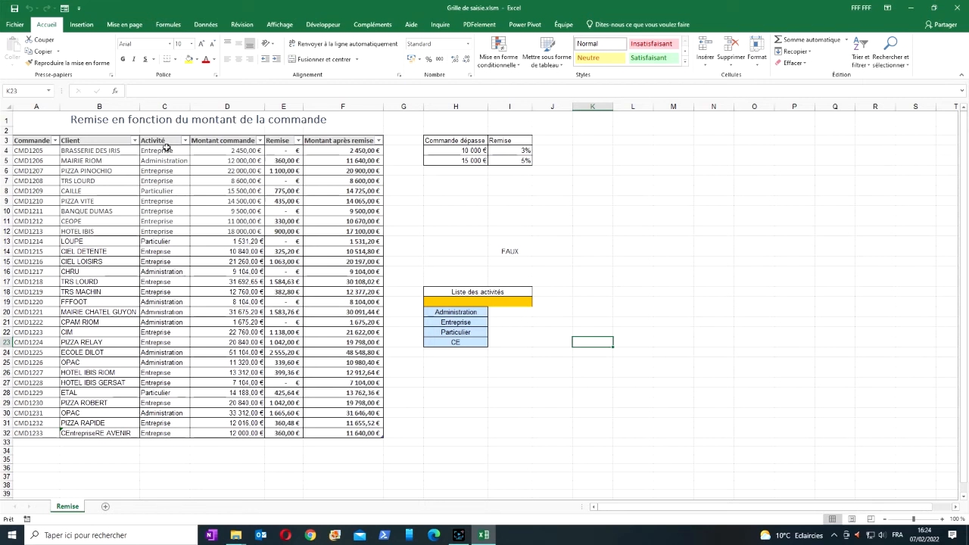
Step: Set up Liste data validation on the activities in C4:C32 with =$H$20:$H$23 as its source
{"action": "left_click_drag", "start_coordinate": [166, 149], "coordinate": [153, 433]}
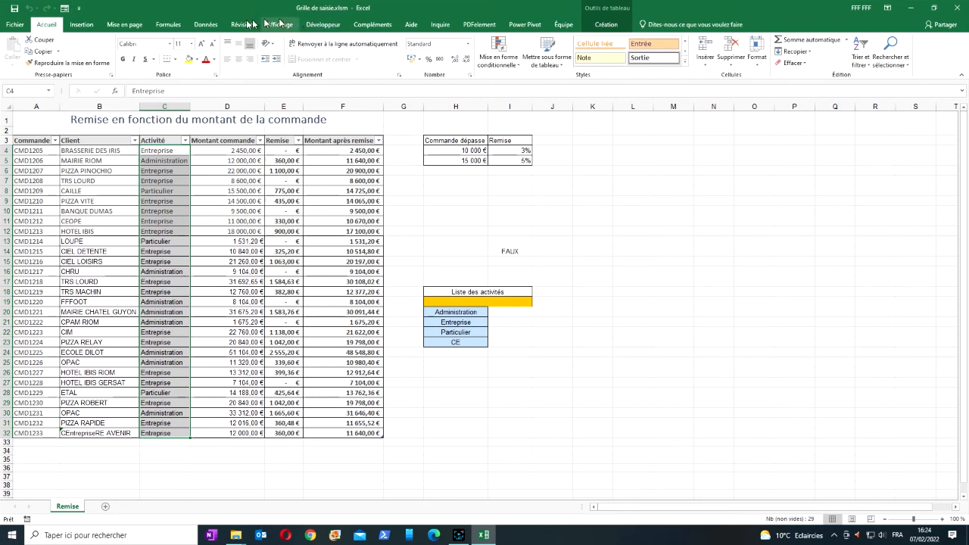
{"action": "left_click", "coordinate": [206, 24]}
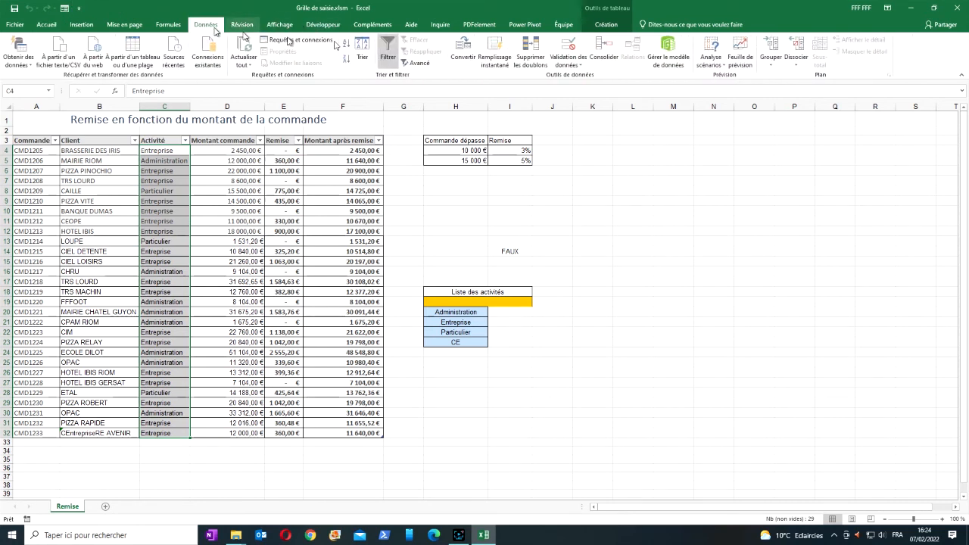
{"action": "left_click", "coordinate": [558, 51]}
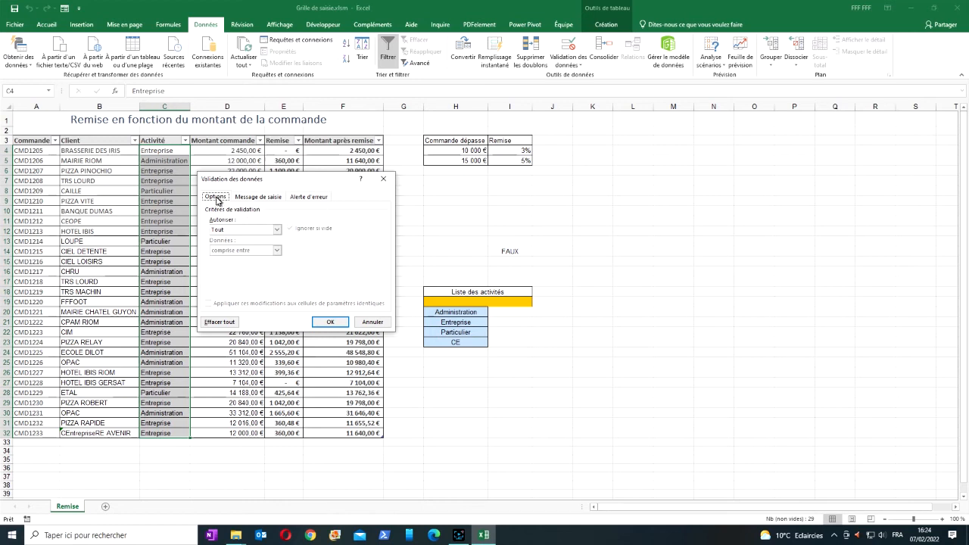
{"action": "left_click", "coordinate": [277, 231]}
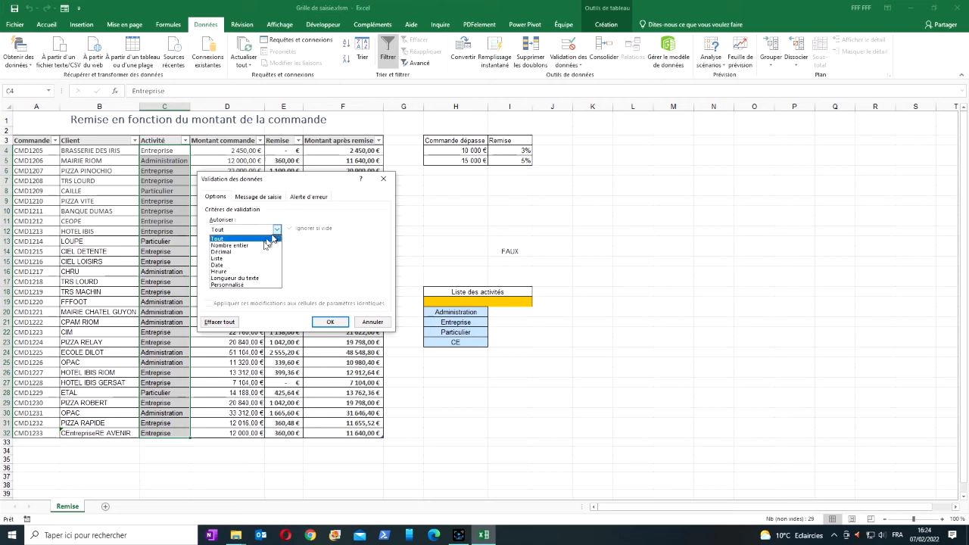
{"action": "left_click", "coordinate": [244, 258]}
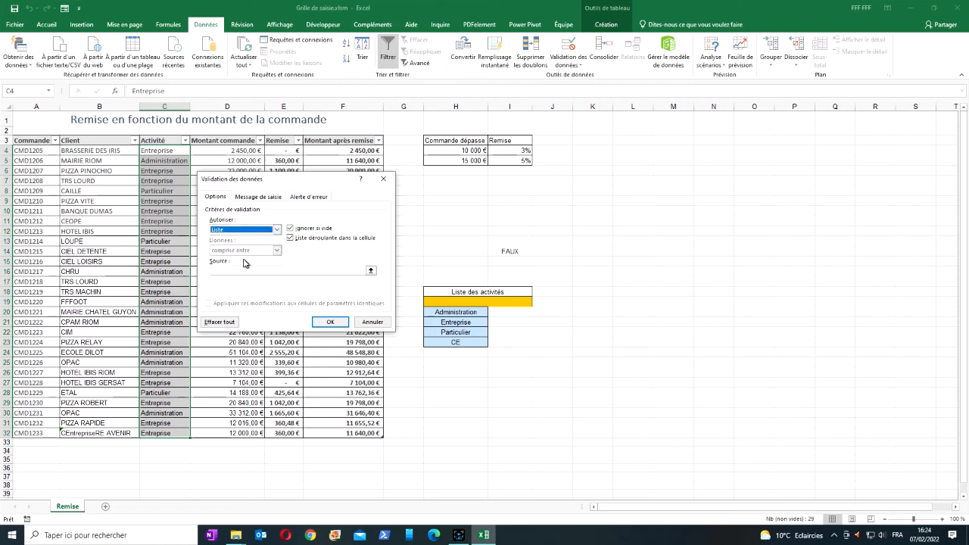
{"action": "left_click", "coordinate": [371, 271]}
{"action": "left_click_drag", "start_coordinate": [451, 313], "coordinate": [451, 343]}
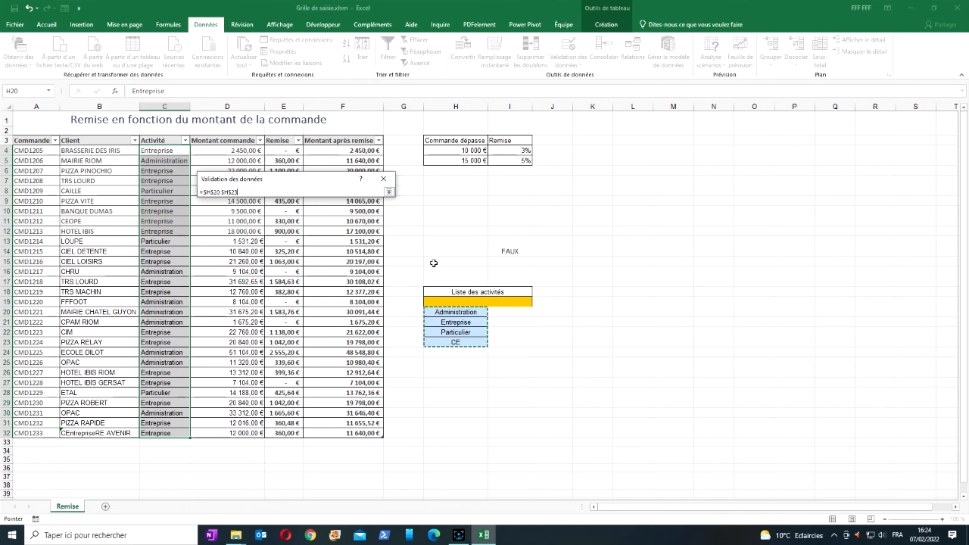
{"action": "key", "text": "Return"}
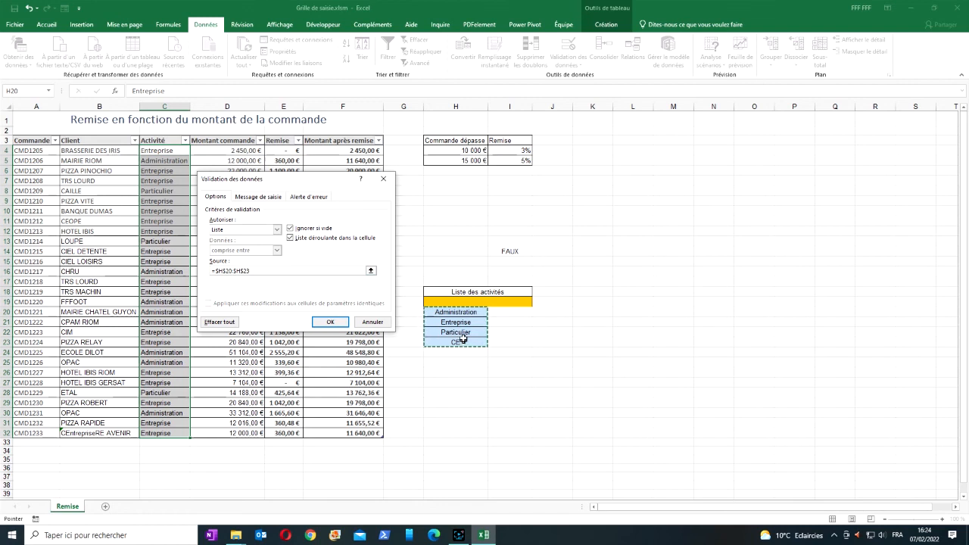
Step: Set the activity validation's error alert style to Avertissement and apply the validation
{"action": "left_click", "coordinate": [305, 198]}
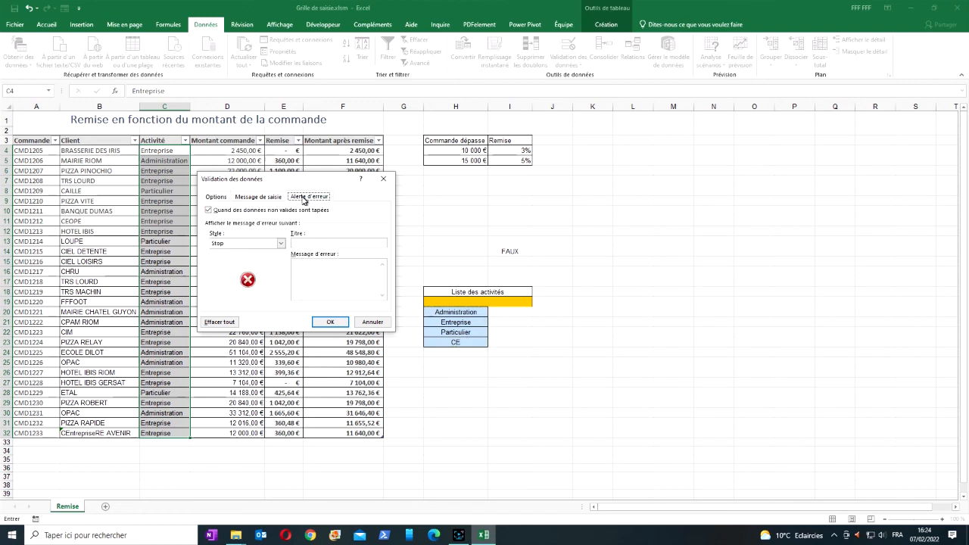
{"action": "left_click", "coordinate": [281, 242]}
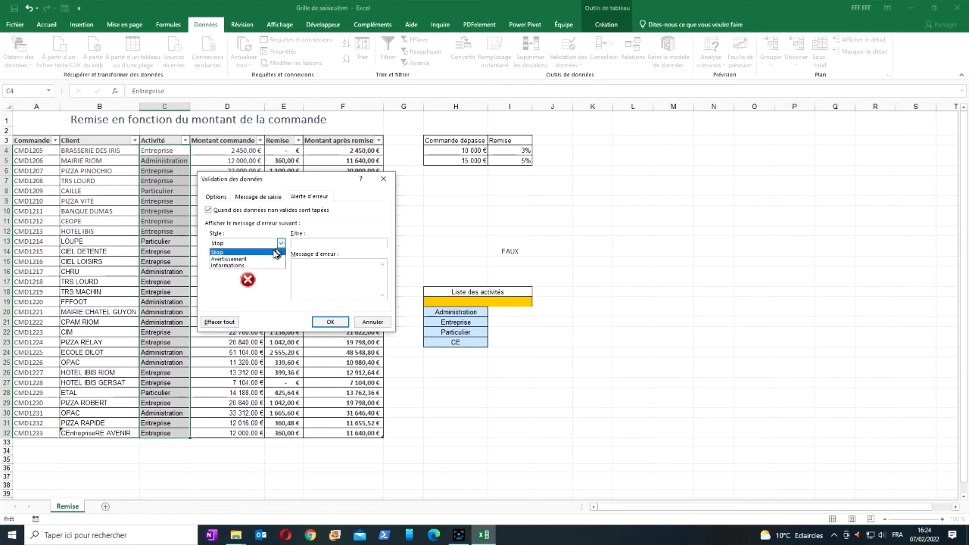
{"action": "left_click", "coordinate": [270, 259]}
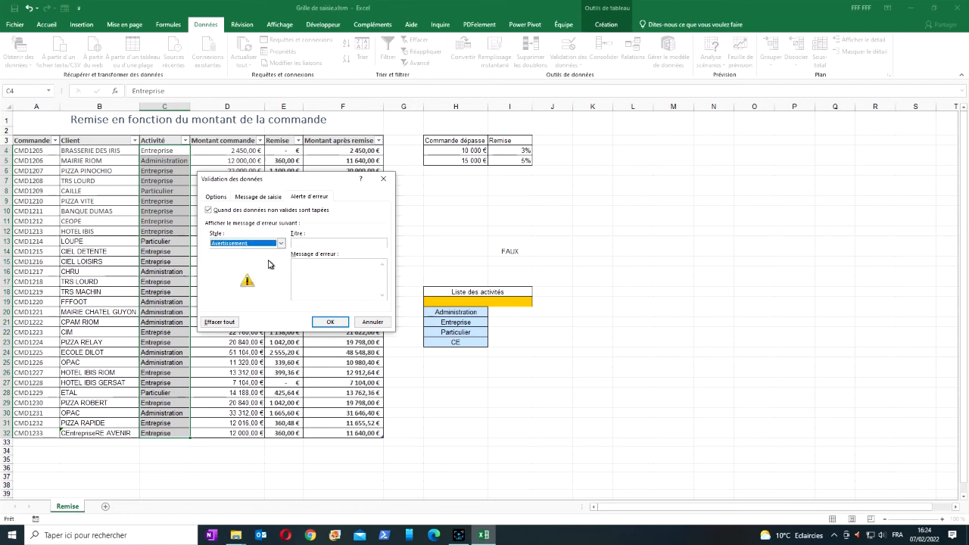
{"action": "left_click", "coordinate": [330, 322]}
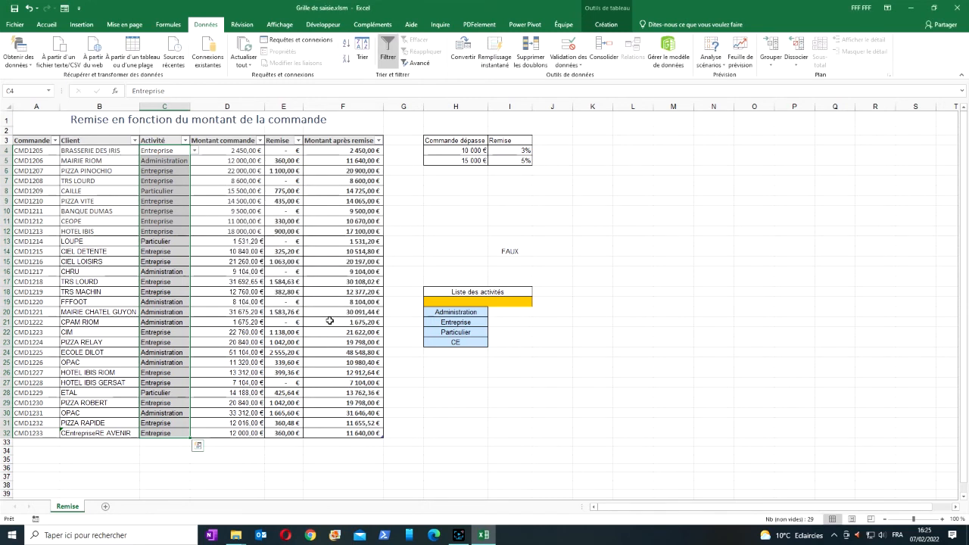
Step: Test the validation list in C24 by choosing Administration as the activity for ECOLE DILOT
{"action": "left_click", "coordinate": [180, 354]}
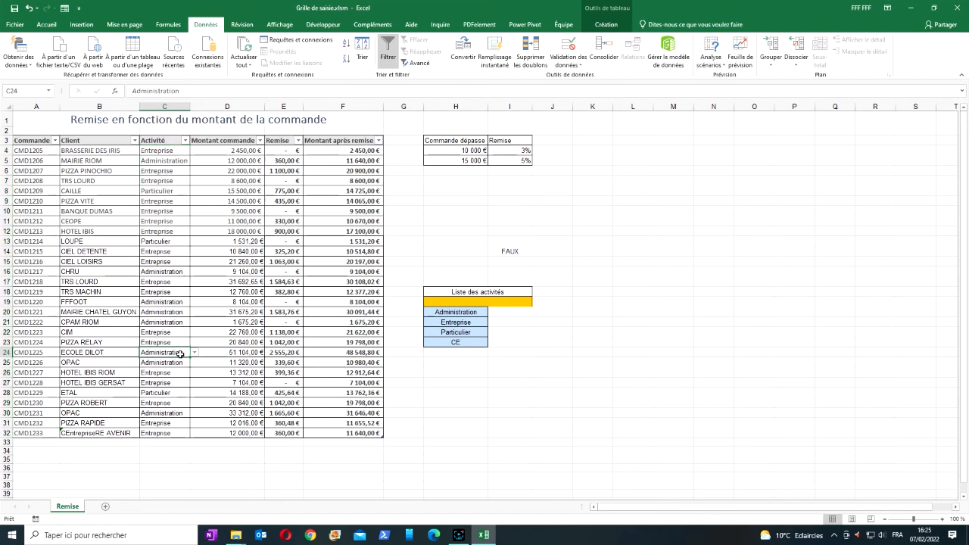
{"action": "left_click", "coordinate": [195, 353]}
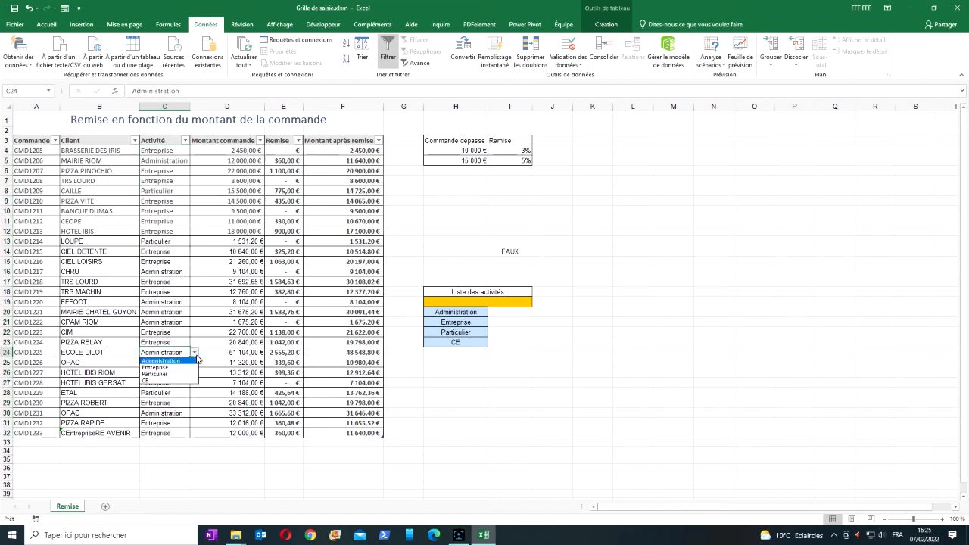
{"action": "left_click", "coordinate": [188, 360]}
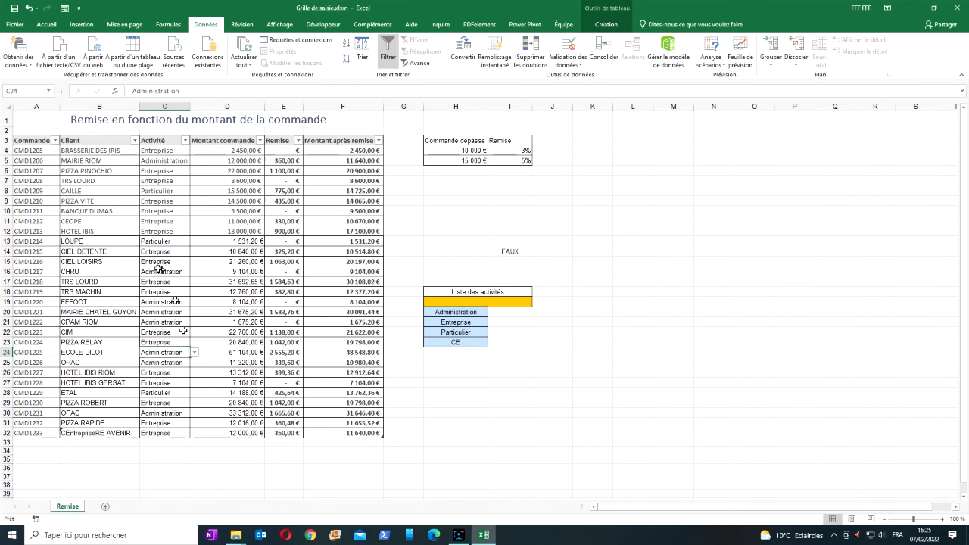
Step: Open the data form from A4 and try to add an order with its number, client CHR, activity enterprise and amount 500, declining the invalid activity
{"action": "left_click", "coordinate": [31, 152]}
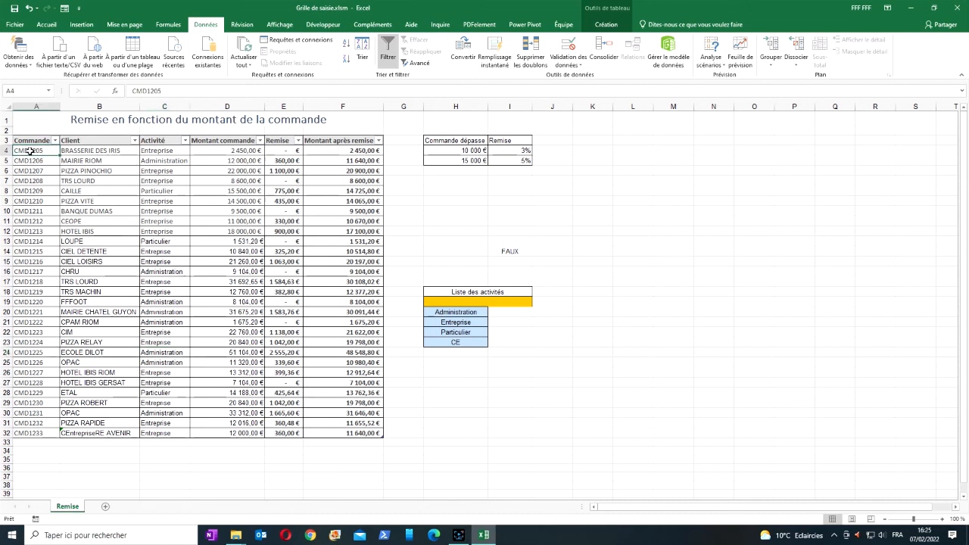
{"action": "left_click", "coordinate": [64, 10]}
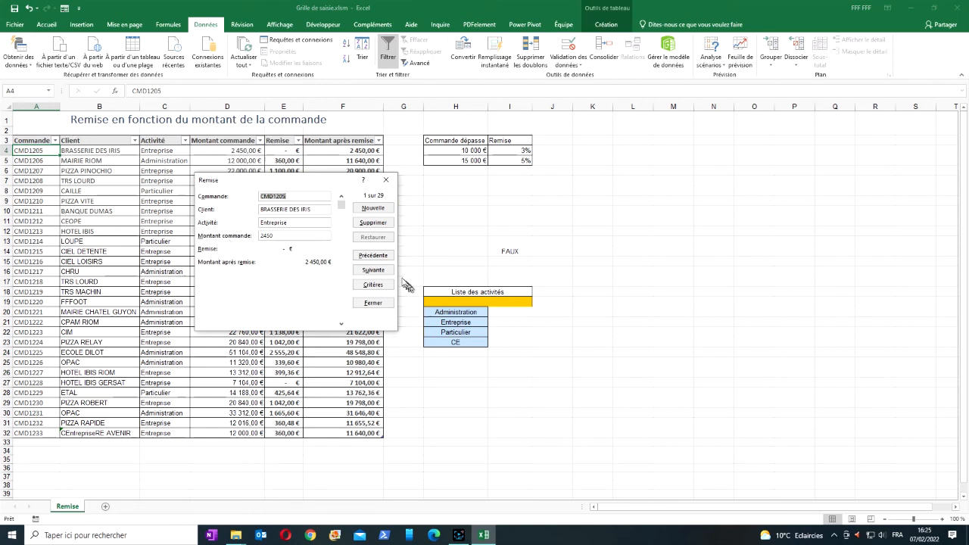
{"action": "left_click", "coordinate": [386, 209]}
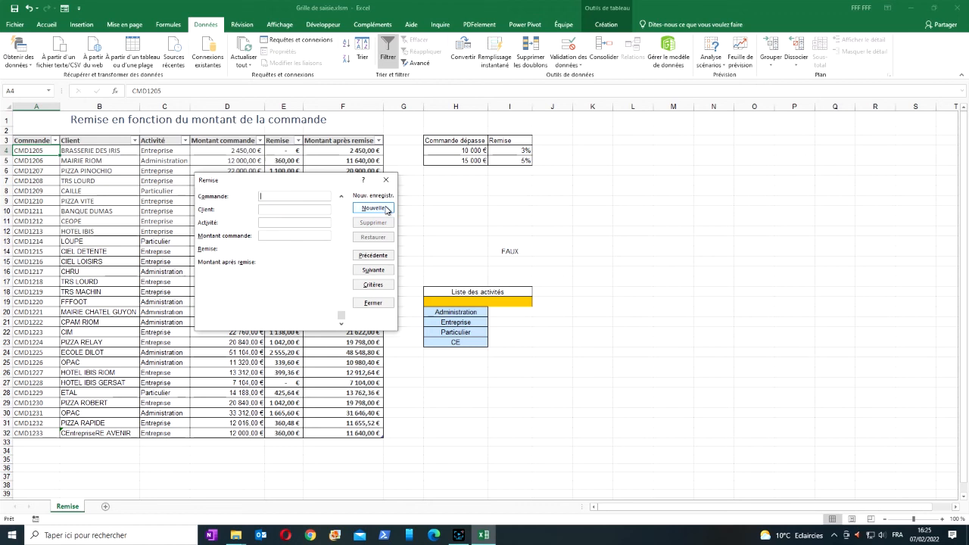
{"action": "type", "text": "CMD1235"}
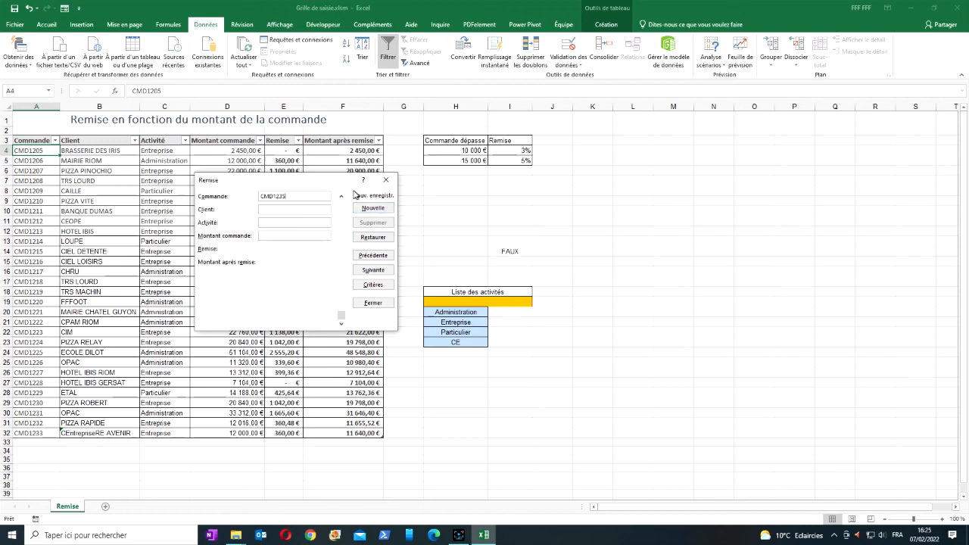
{"action": "left_click", "coordinate": [292, 210]}
{"action": "type", "text": "CHR"}
{"action": "left_click", "coordinate": [275, 223]}
{"action": "type", "text": "enterprise"}
{"action": "left_click", "coordinate": [286, 235]}
{"action": "type", "text": "500"}
{"action": "key", "text": "Return"}
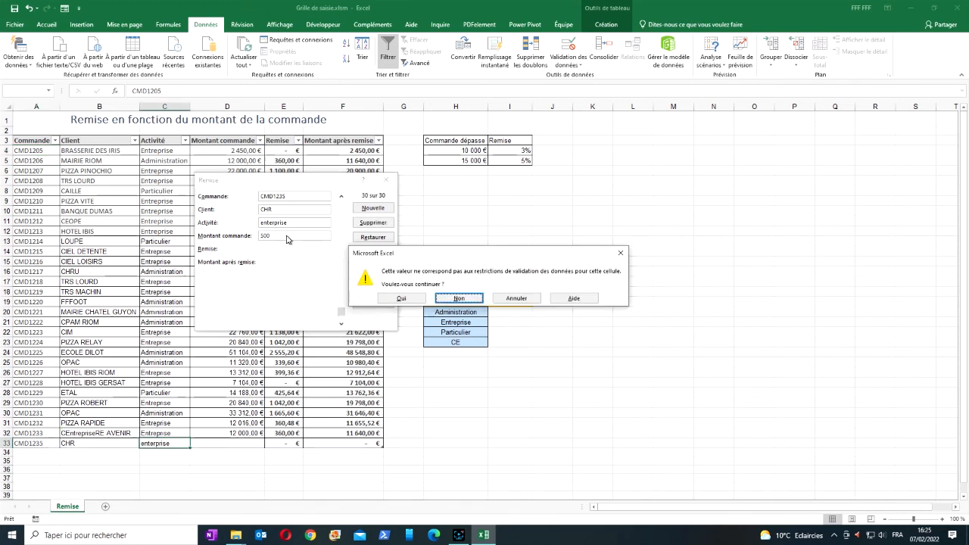
{"action": "left_click", "coordinate": [442, 297]}
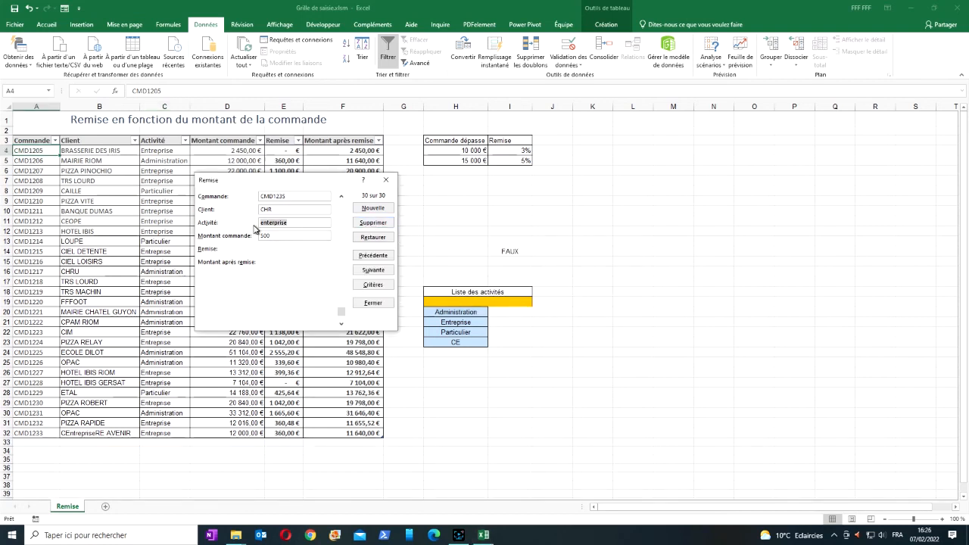
Step: Replace the new record's activity with Entreprise and close the data form
{"action": "left_click", "coordinate": [302, 225]}
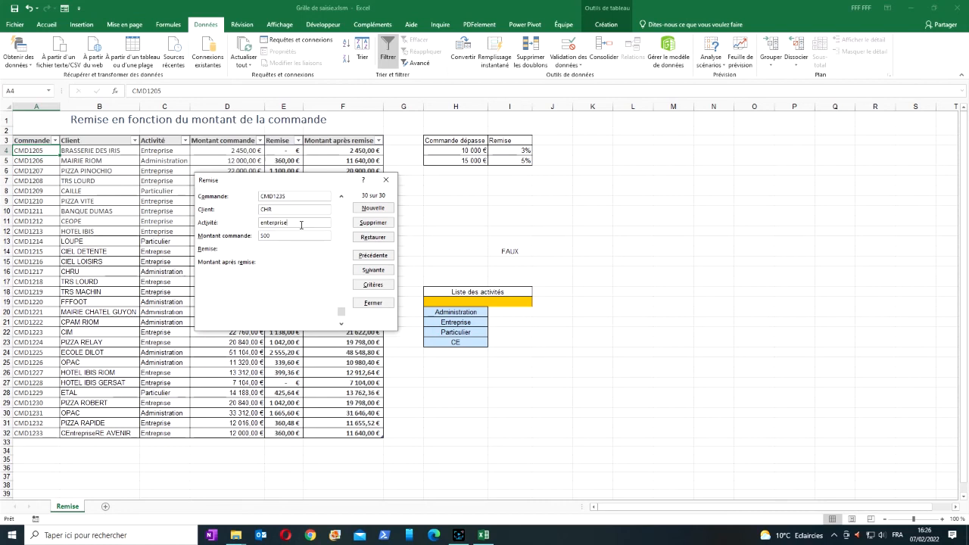
{"action": "double_click", "coordinate": [301, 225]}
{"action": "type", "text": "Entreprise"}
{"action": "left_click", "coordinate": [369, 303]}
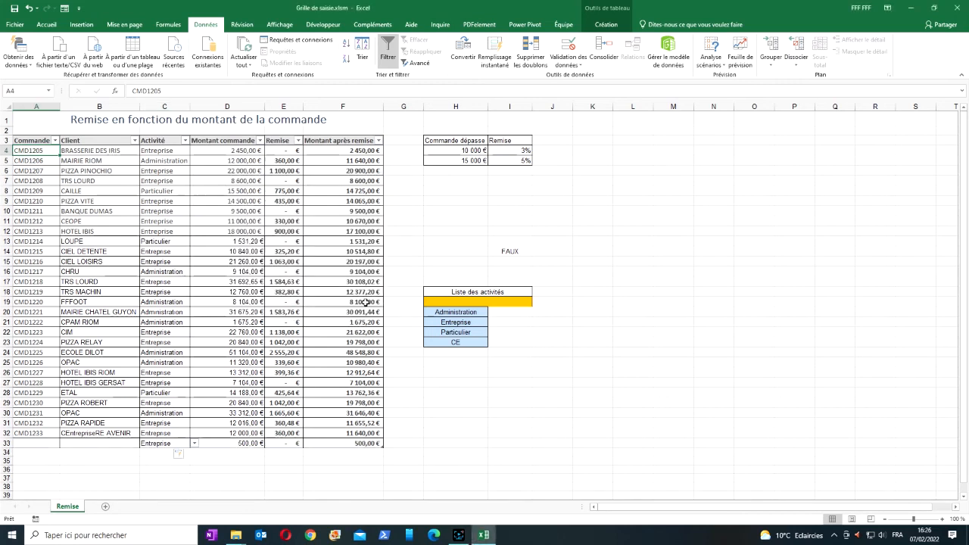